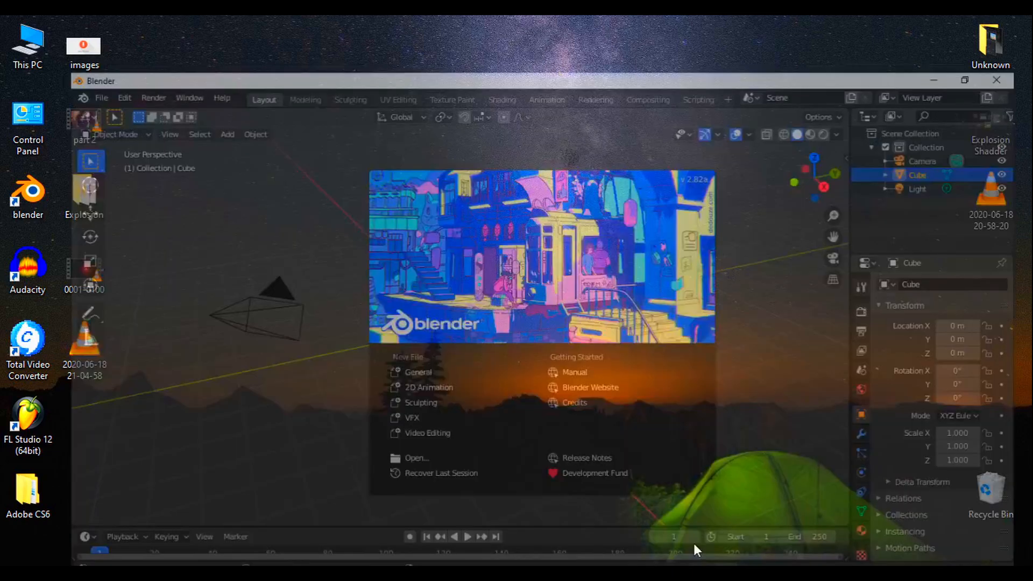
- Dismiss the splash screen and delete the default light from the scene
{"action": "left_click", "coordinate": [765, 424]}
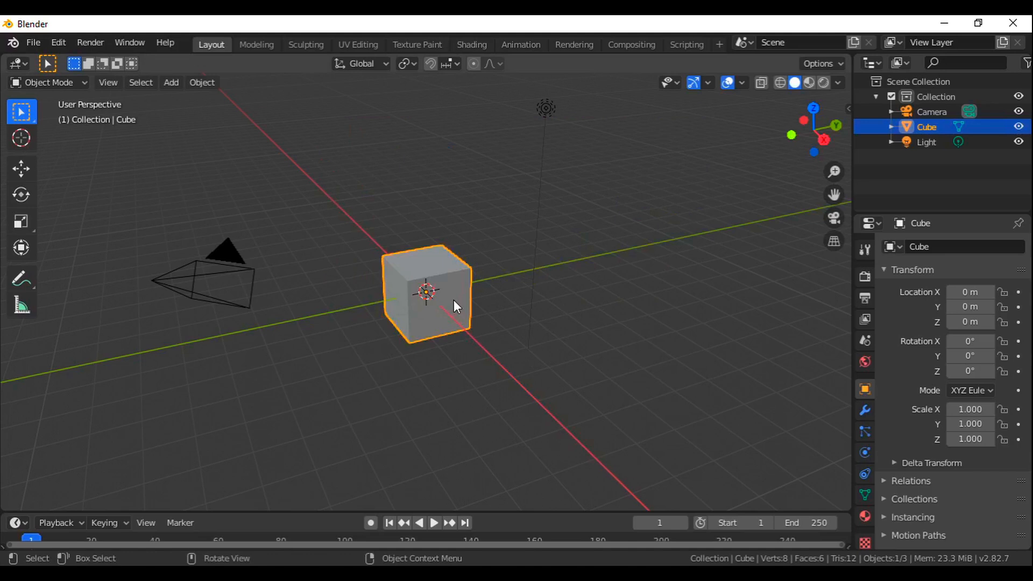
{"action": "left_click", "coordinate": [545, 110]}
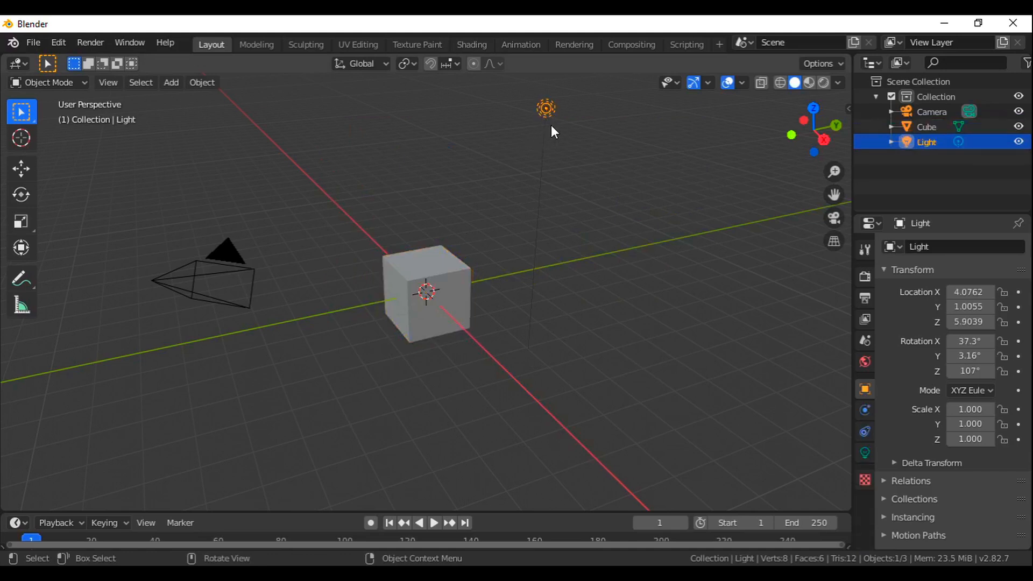
{"action": "key", "text": "Delete"}
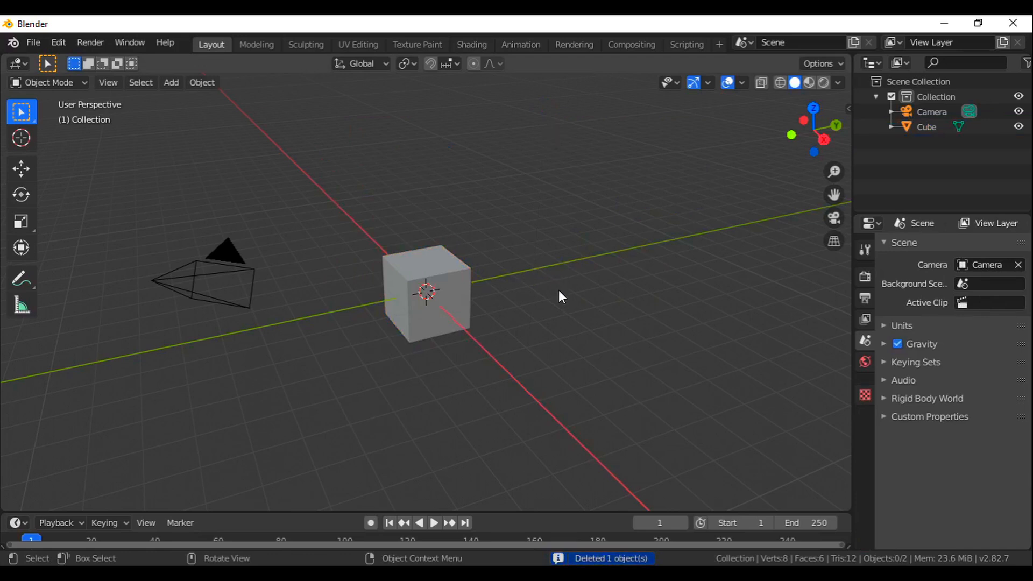
- Move the default cube along the X axis to about 47.6 m, away from the origin
{"action": "middle_click_drag", "start_coordinate": [449, 370], "coordinate": [470, 374]}
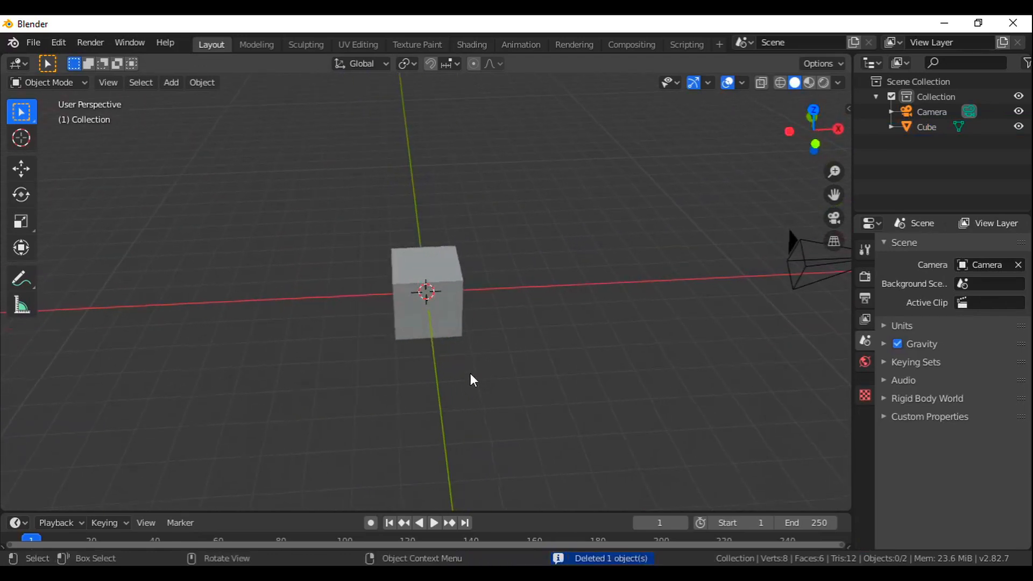
{"action": "left_click", "coordinate": [443, 276]}
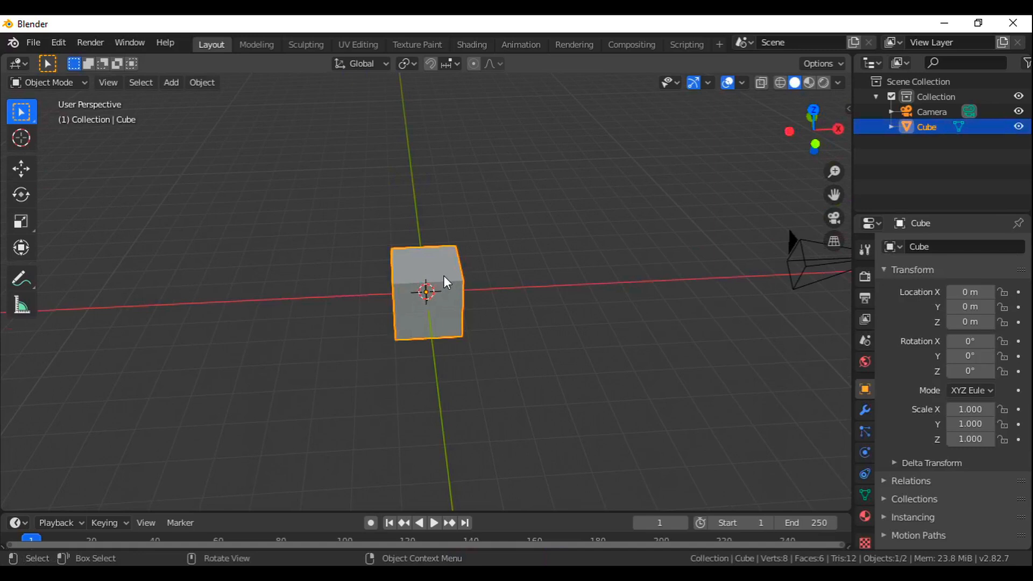
{"action": "key", "text": "g"}
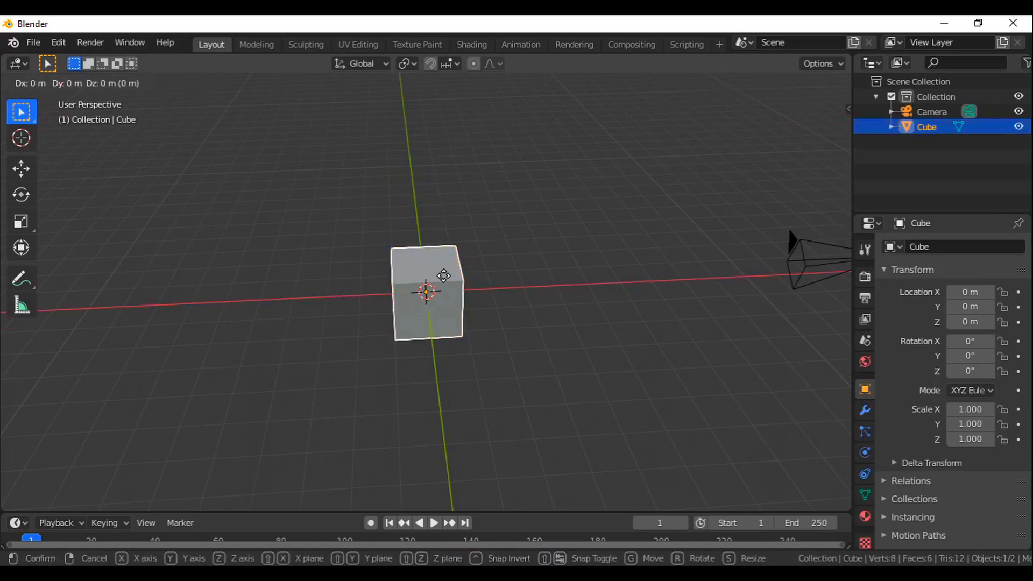
{"action": "left_click", "coordinate": [249, 320]}
- Add an ico sphere at the origin with 5 subdivisions
{"action": "key", "text": "shift+a"}
{"action": "mouse_move", "coordinate": [249, 319]}
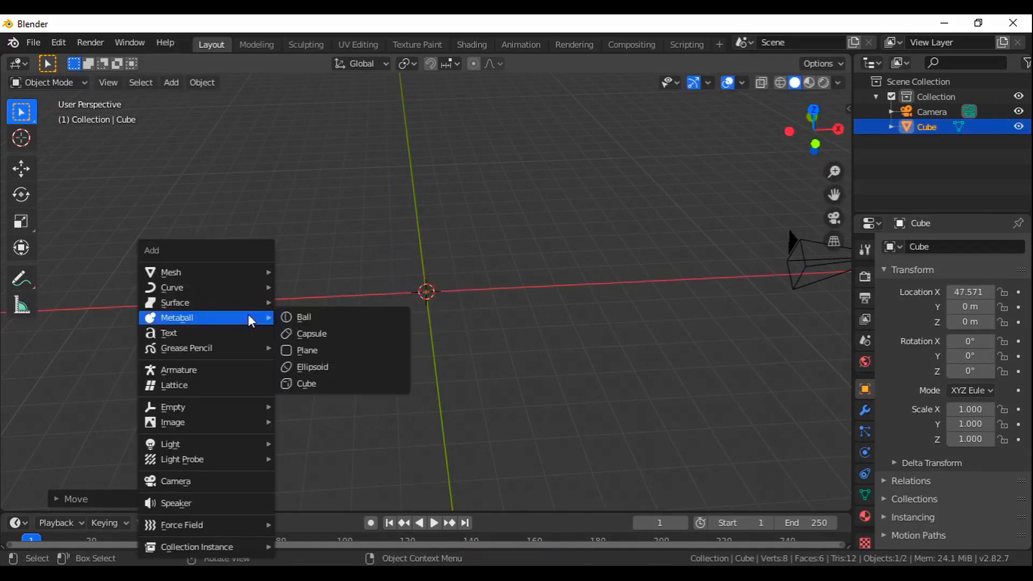
{"action": "mouse_move", "coordinate": [251, 272]}
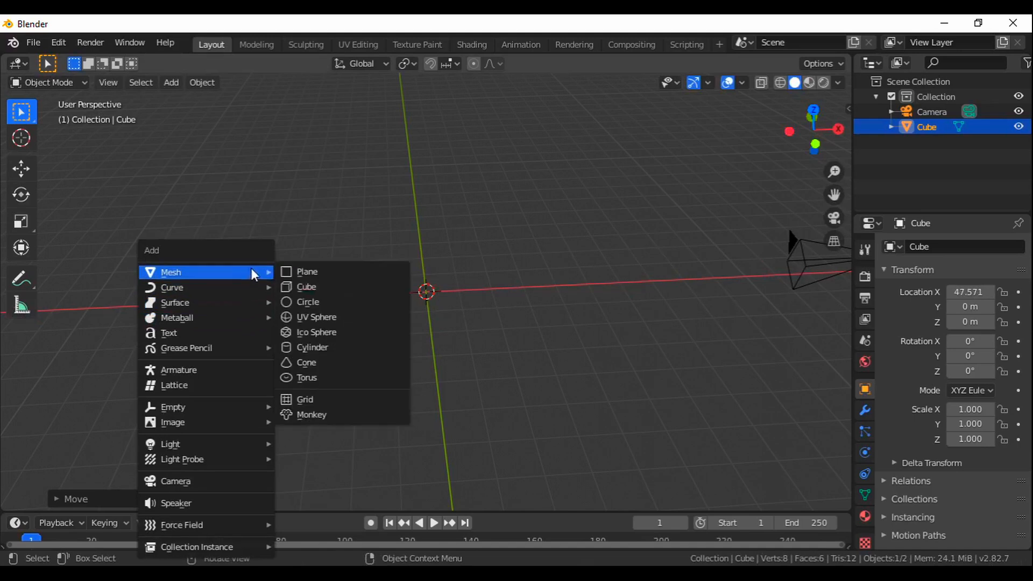
{"action": "left_click", "coordinate": [320, 338]}
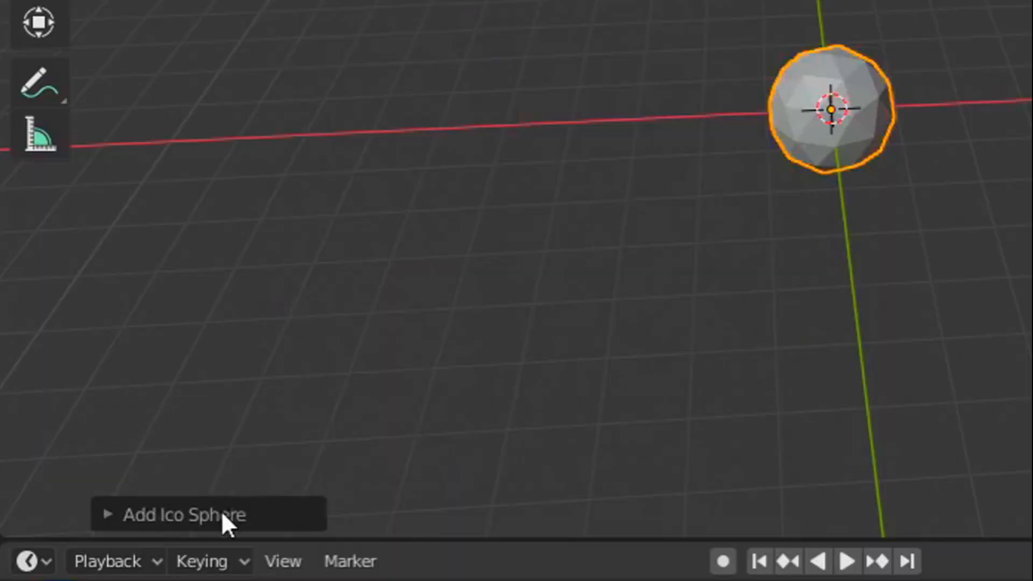
{"action": "left_click", "coordinate": [113, 498]}
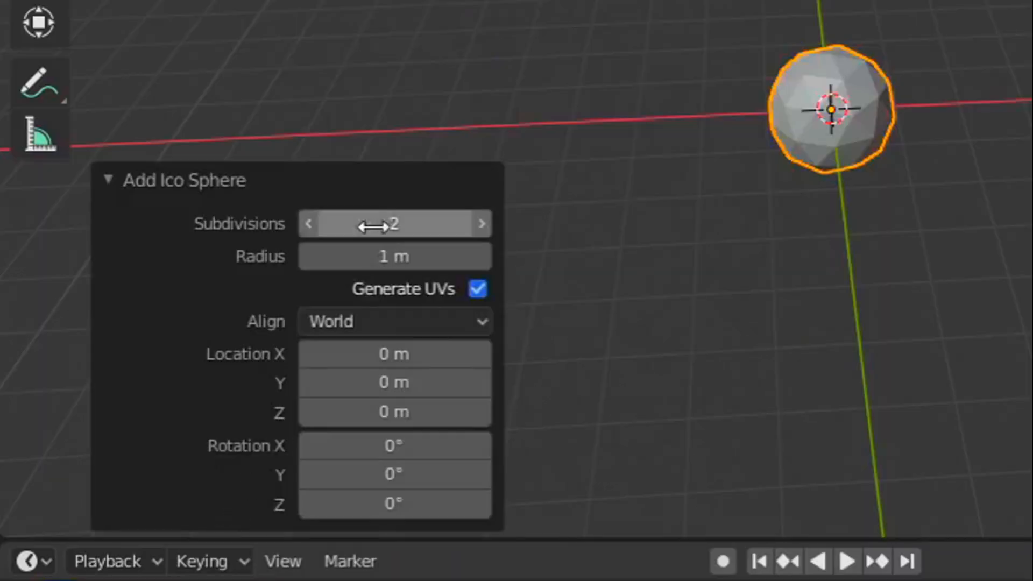
{"action": "left_click_drag", "start_coordinate": [446, 227], "coordinate": [479, 224]}
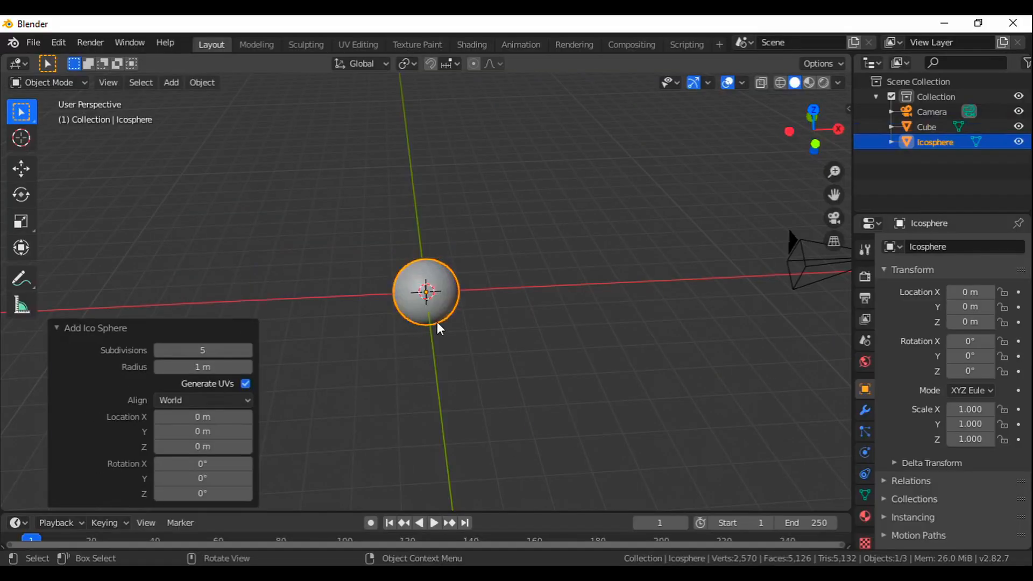
- Scale the ico sphere down uniformly to about 0.42
{"action": "left_click", "coordinate": [441, 368]}
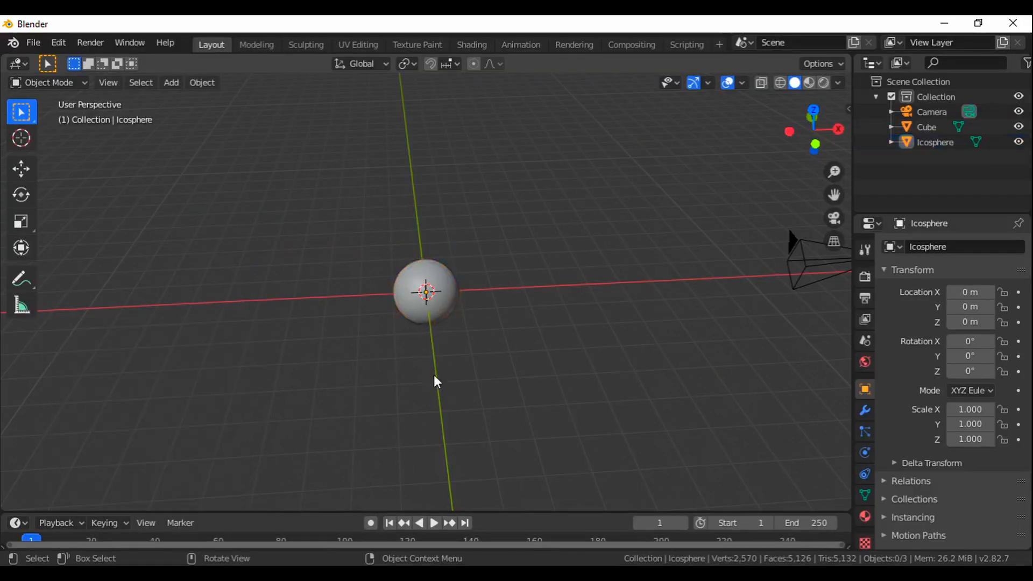
{"action": "middle_click_drag", "start_coordinate": [369, 391], "coordinate": [405, 371]}
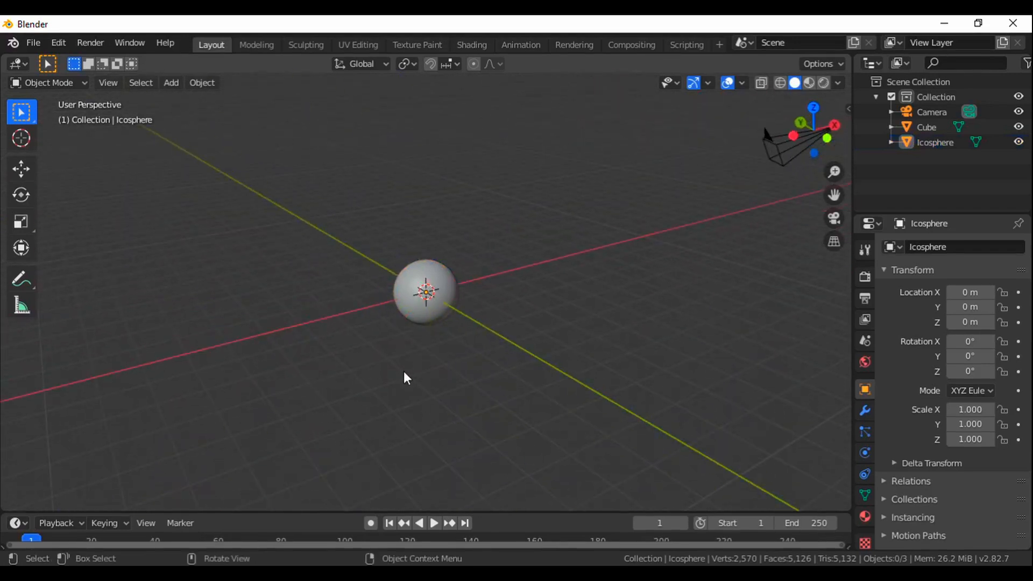
{"action": "left_click", "coordinate": [451, 295]}
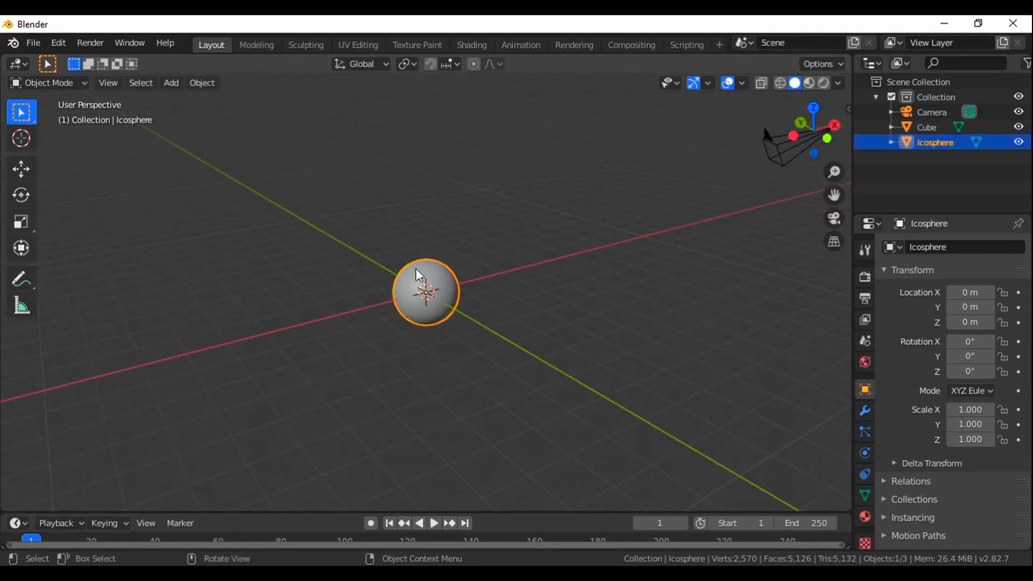
{"action": "key", "text": "s"}
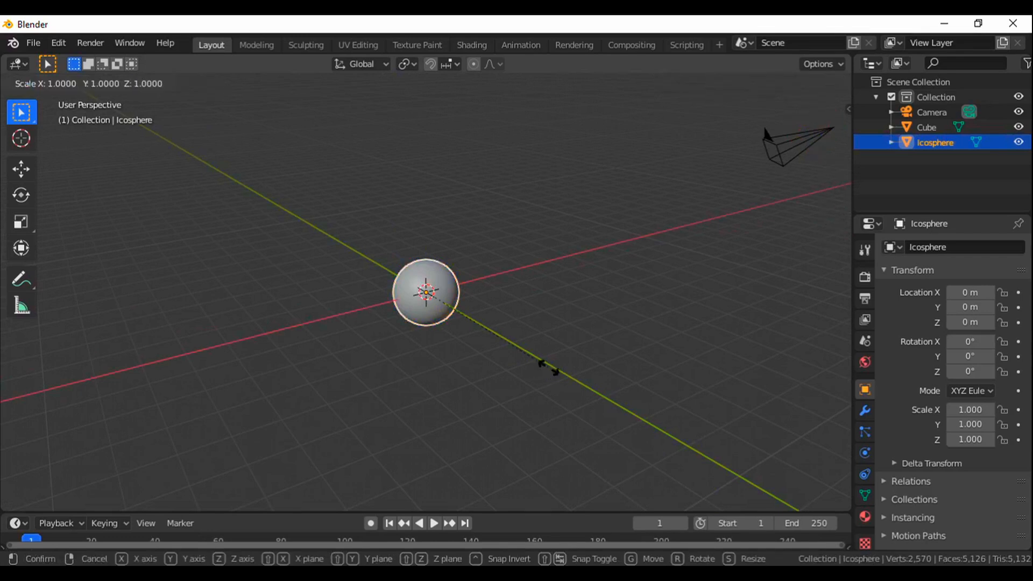
{"action": "left_click", "coordinate": [481, 326]}
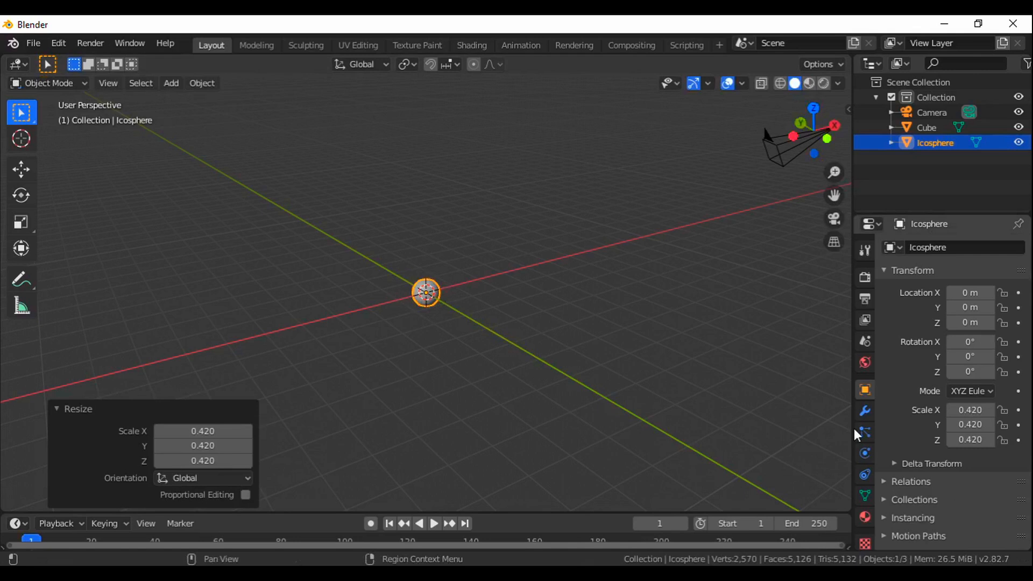
- Widen the properties area and add a new particle system to the ico sphere
{"action": "left_click_drag", "start_coordinate": [852, 429], "coordinate": [807, 434]}
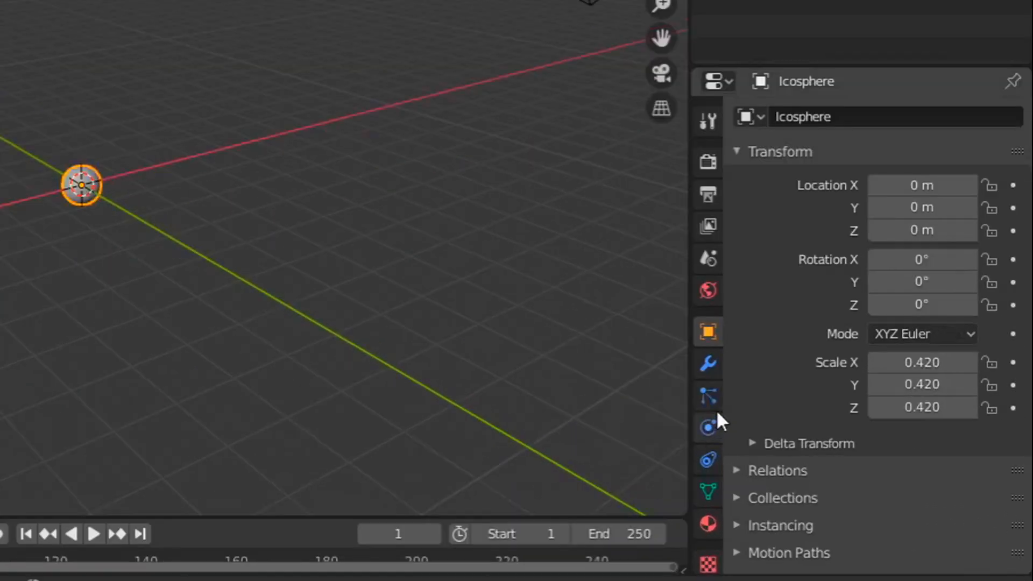
{"action": "left_click", "coordinate": [700, 401]}
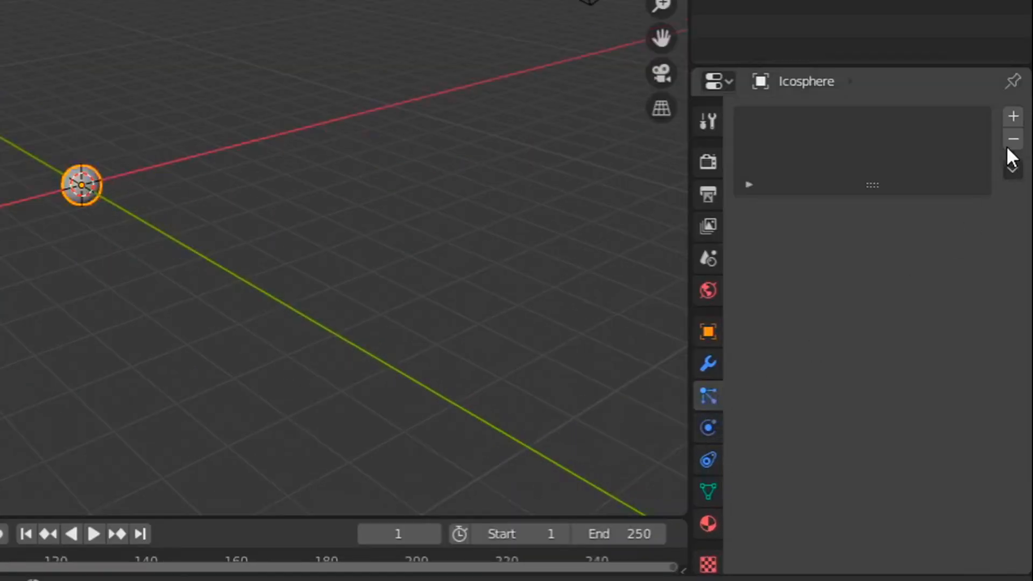
{"action": "left_click", "coordinate": [1012, 116]}
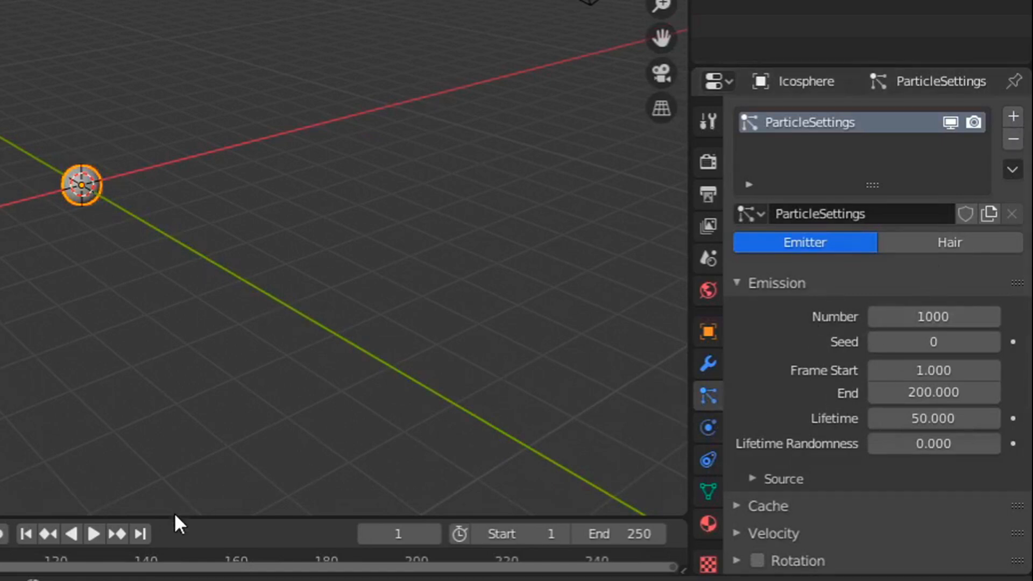
- Enlarge the timeline area and set the animation's end frame to 100
{"action": "left_click_drag", "start_coordinate": [173, 514], "coordinate": [194, 432]}
{"action": "left_click", "coordinate": [610, 450]}
{"action": "type", "text": "100"}
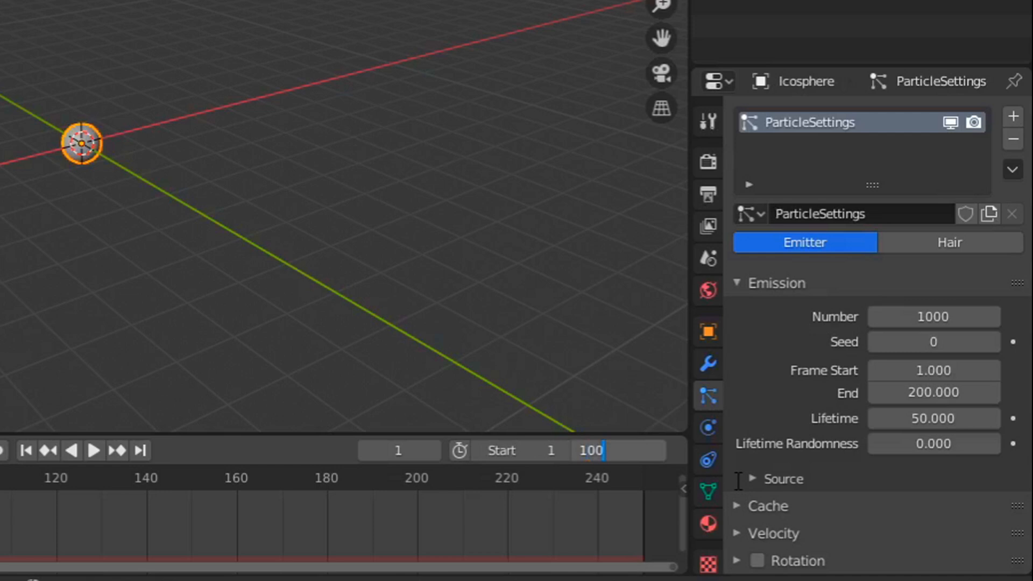
{"action": "key", "text": "Return"}
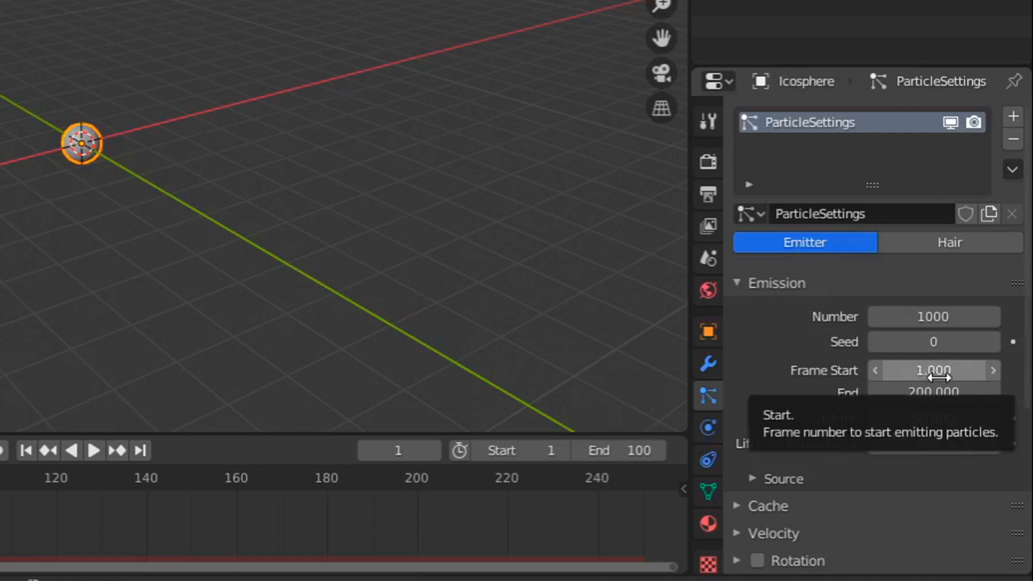
- Set the particle emission's end frame to 50
{"action": "left_click", "coordinate": [925, 397]}
{"action": "type", "text": "50"}
{"action": "key", "text": "Return"}
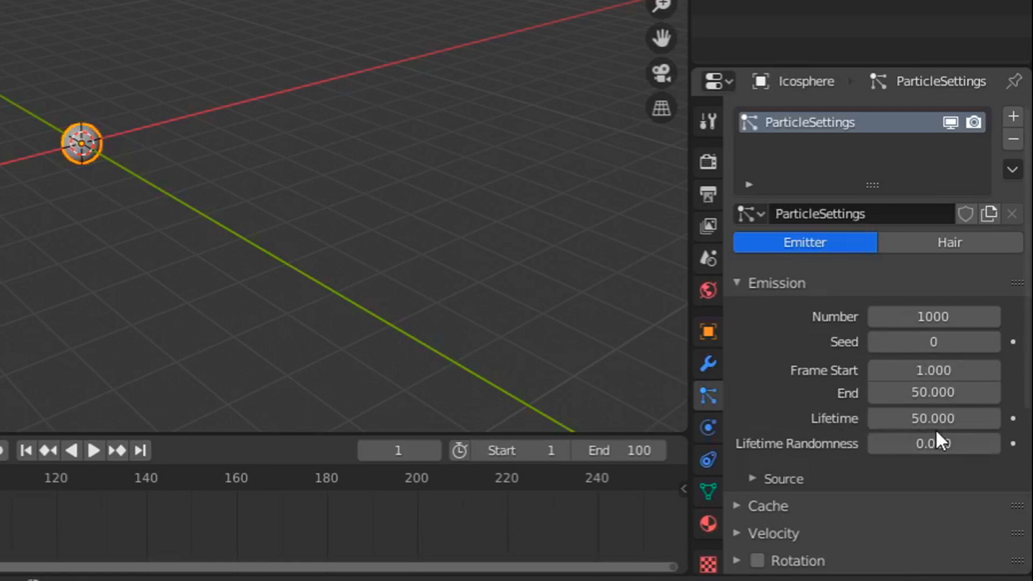
- Preview the particle animation from the first frame and set the particle system's Gravity field weight to 0
{"action": "scroll", "coordinate": [935, 428], "scroll_direction": "down", "scroll_amount": 5}
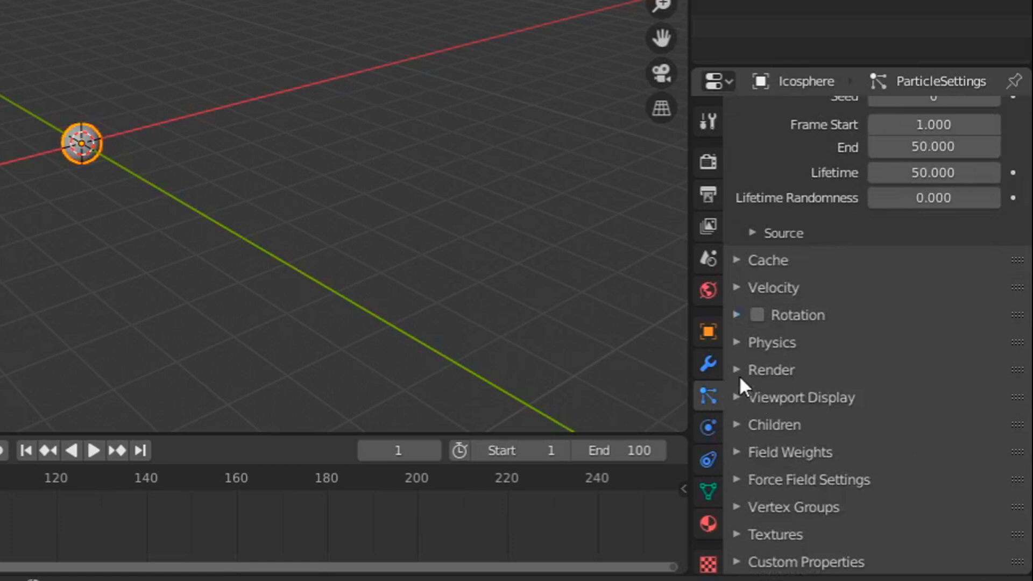
{"action": "left_click", "coordinate": [737, 453]}
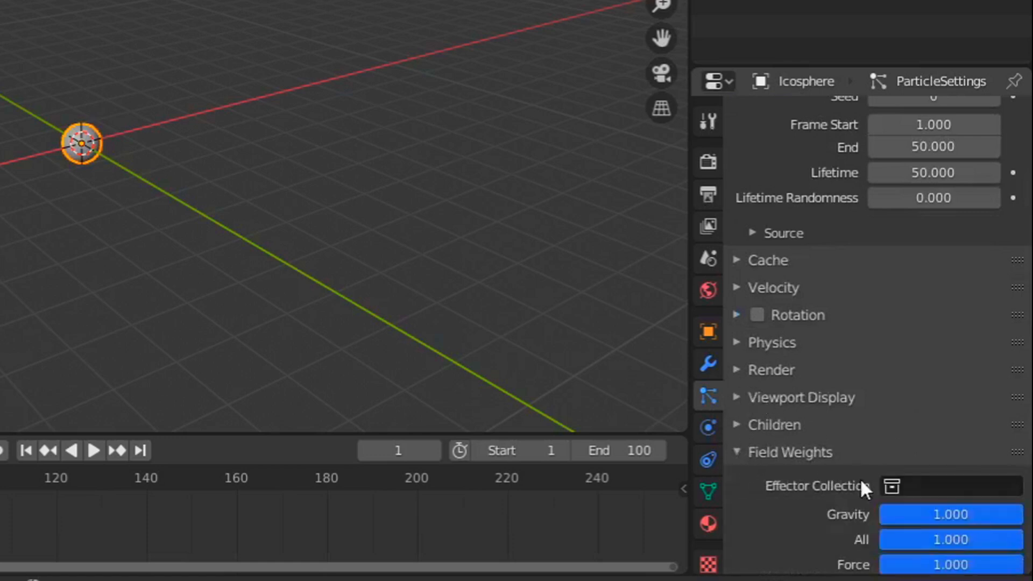
{"action": "scroll", "coordinate": [818, 423], "scroll_direction": "down", "scroll_amount": 3}
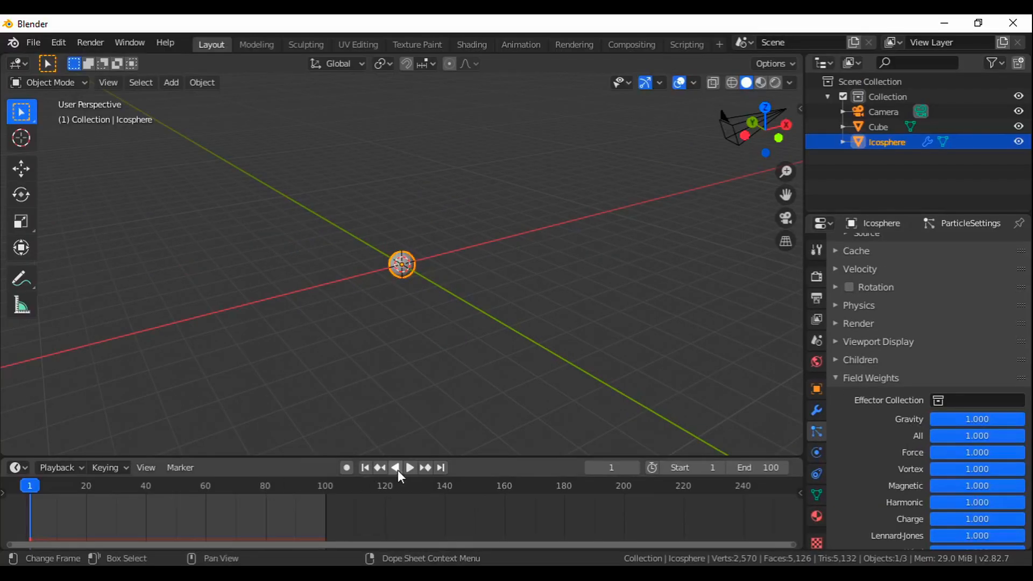
{"action": "left_click", "coordinate": [405, 469]}
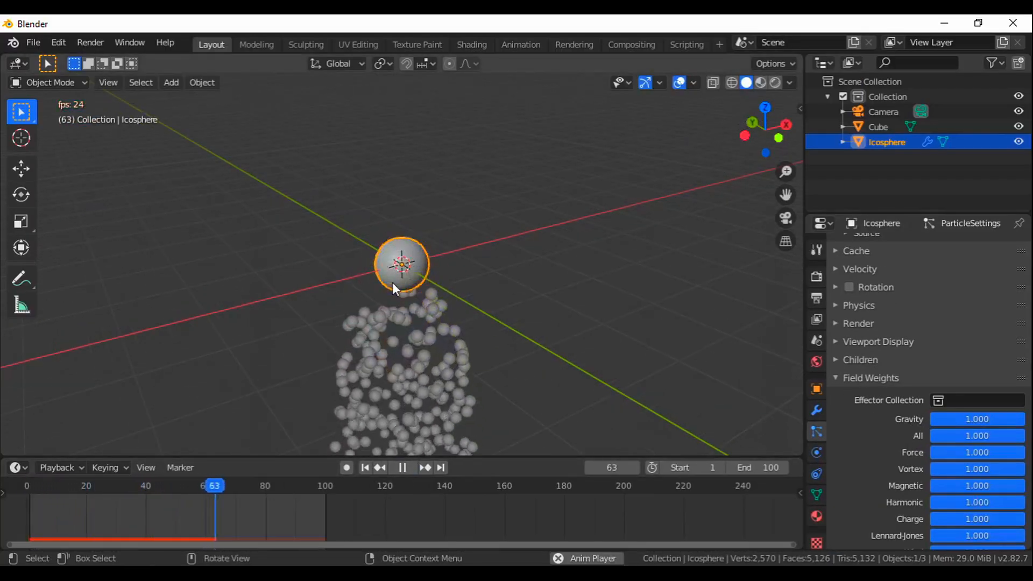
{"action": "left_click", "coordinate": [405, 467]}
{"action": "left_click", "coordinate": [374, 467]}
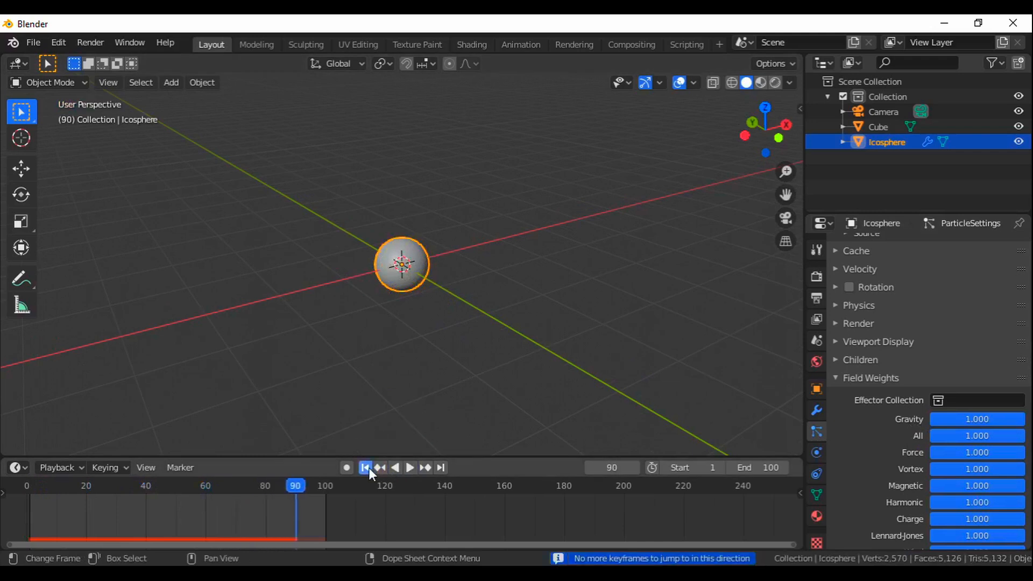
{"action": "left_click", "coordinate": [368, 467]}
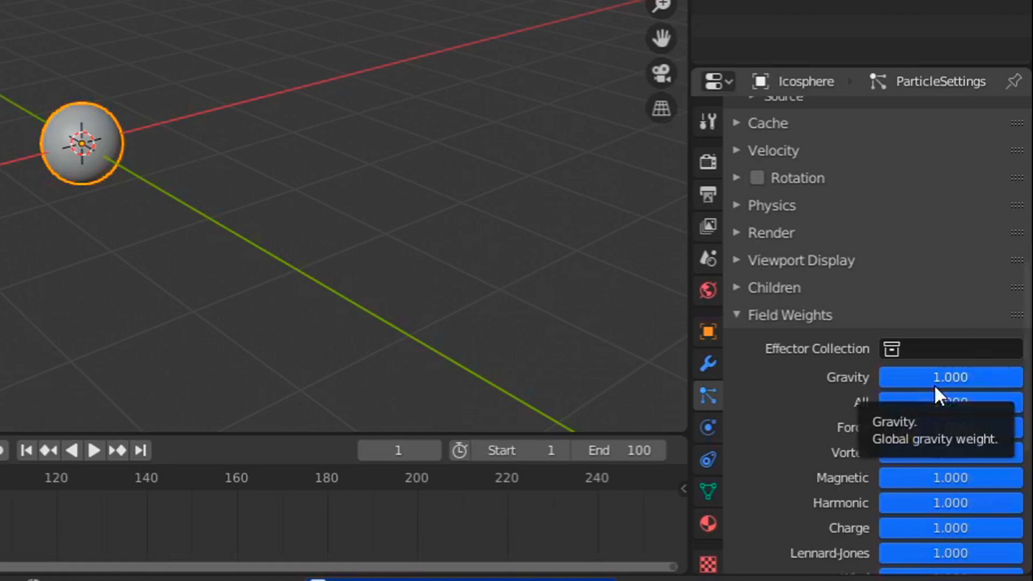
{"action": "left_click_drag", "start_coordinate": [934, 384], "coordinate": [877, 385]}
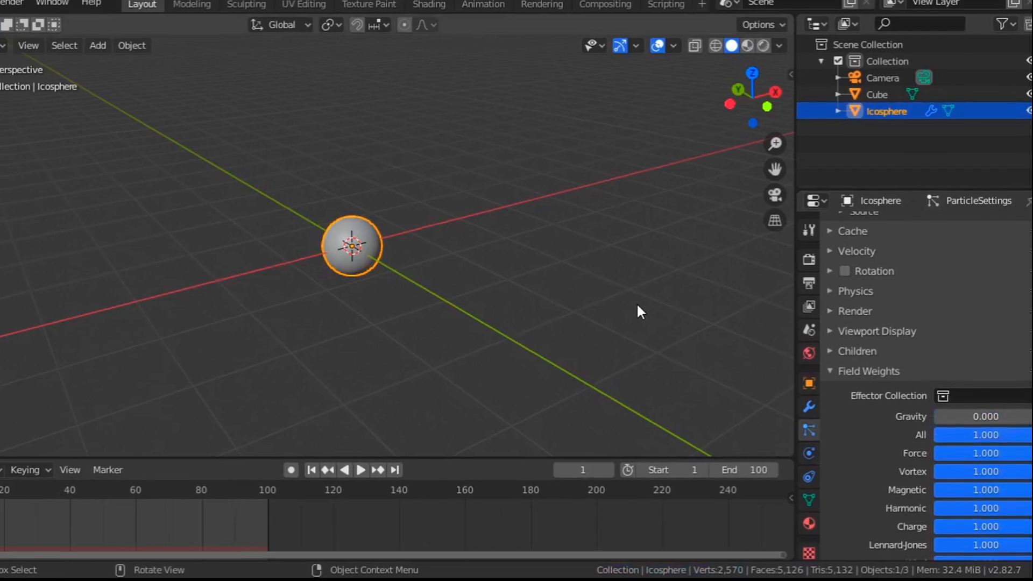
- Play the animation to about frame 76 and examine the particles around the ico sphere up close
{"action": "key", "text": "space"}
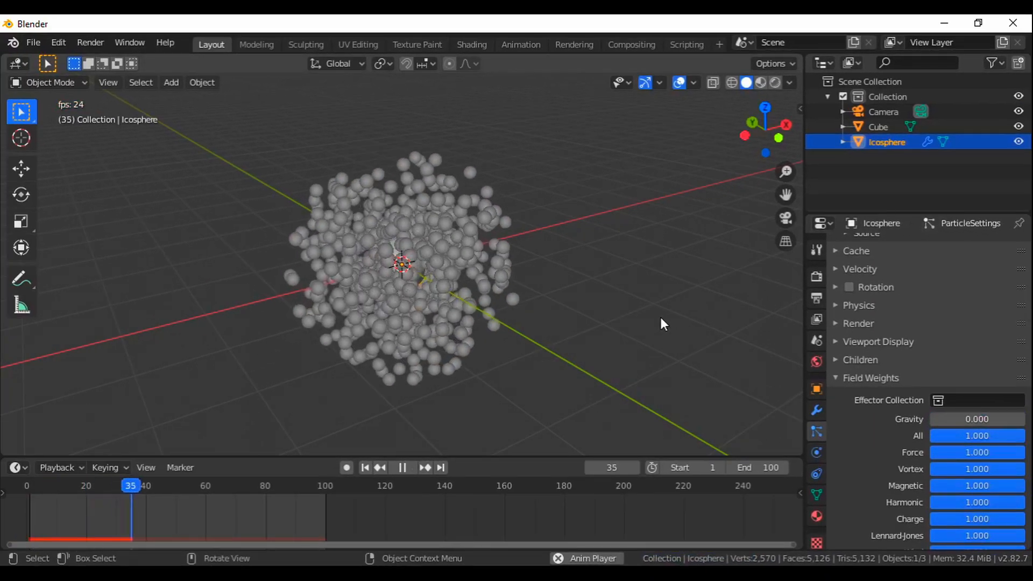
{"action": "left_click", "coordinate": [403, 467]}
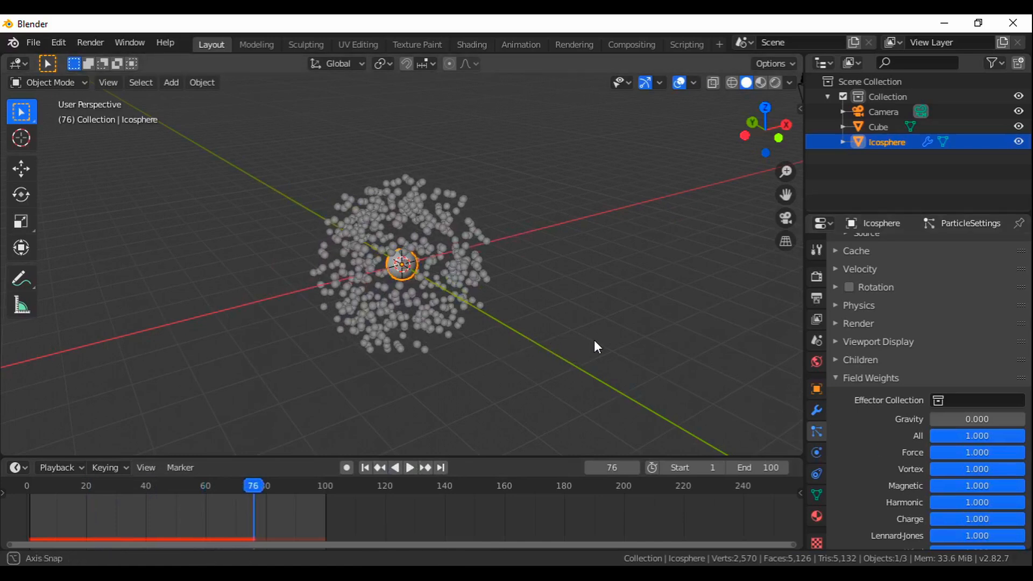
{"action": "scroll", "coordinate": [422, 269], "scroll_direction": "up", "scroll_amount": 6}
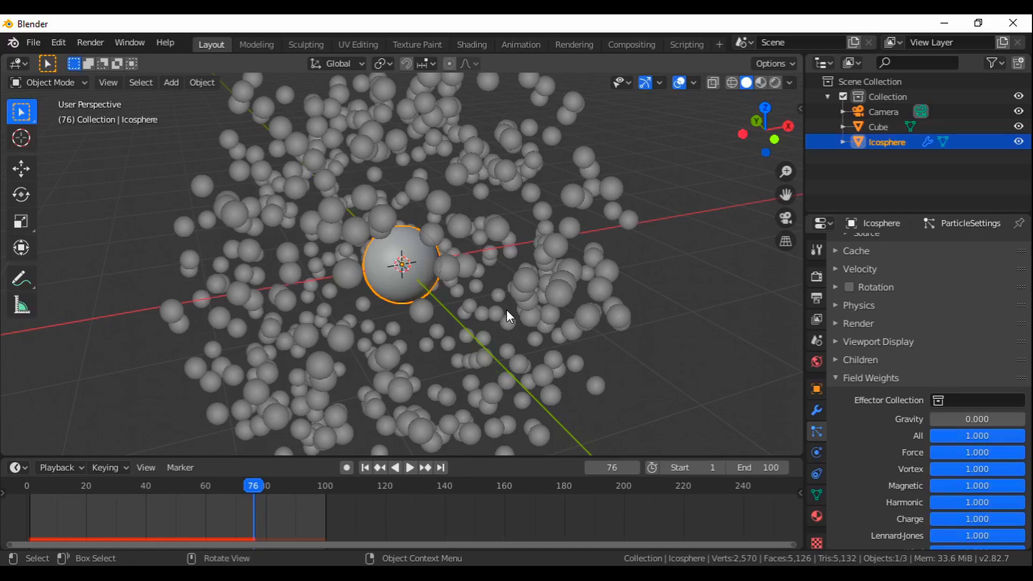
{"action": "scroll", "coordinate": [505, 309], "scroll_direction": "down", "scroll_amount": 5}
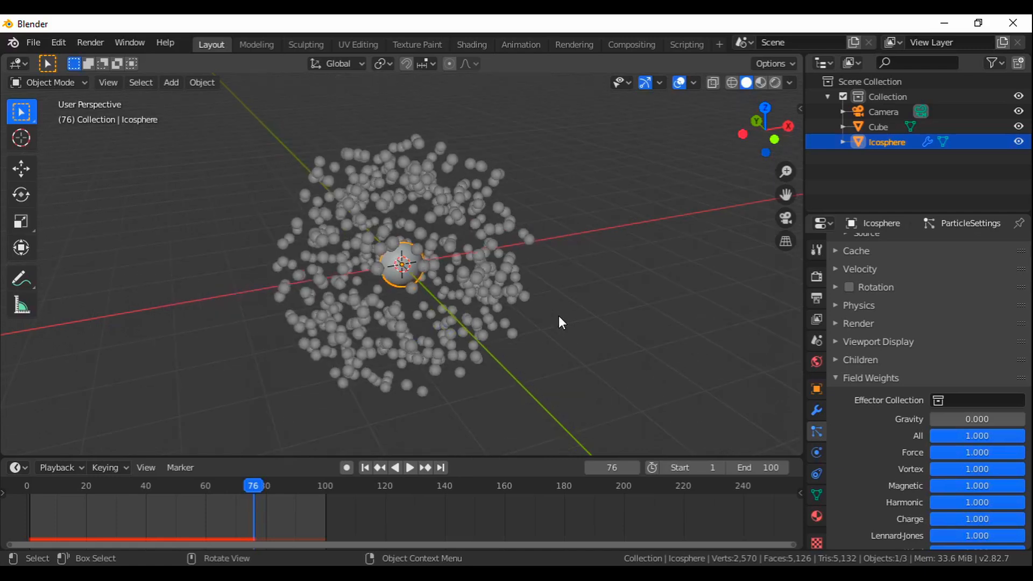
- Select the cube and change its material's surface shader to Emission
{"action": "middle_click_drag", "start_coordinate": [695, 308], "coordinate": [404, 334], "text": "shift"}
{"action": "scroll", "coordinate": [404, 334], "scroll_direction": "down", "scroll_amount": 6}
{"action": "middle_click_drag", "start_coordinate": [295, 335], "coordinate": [458, 302]}
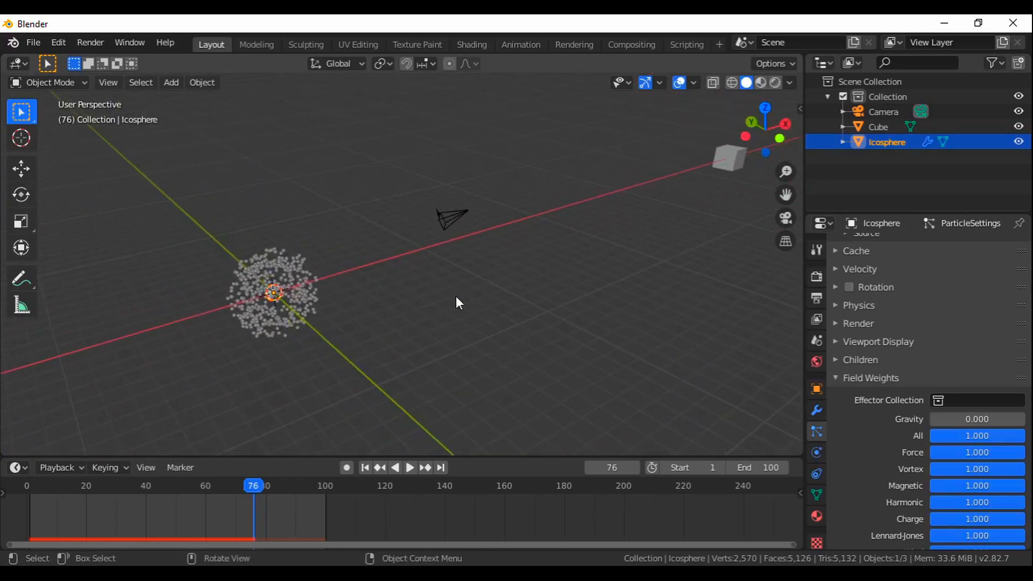
{"action": "left_click", "coordinate": [732, 161]}
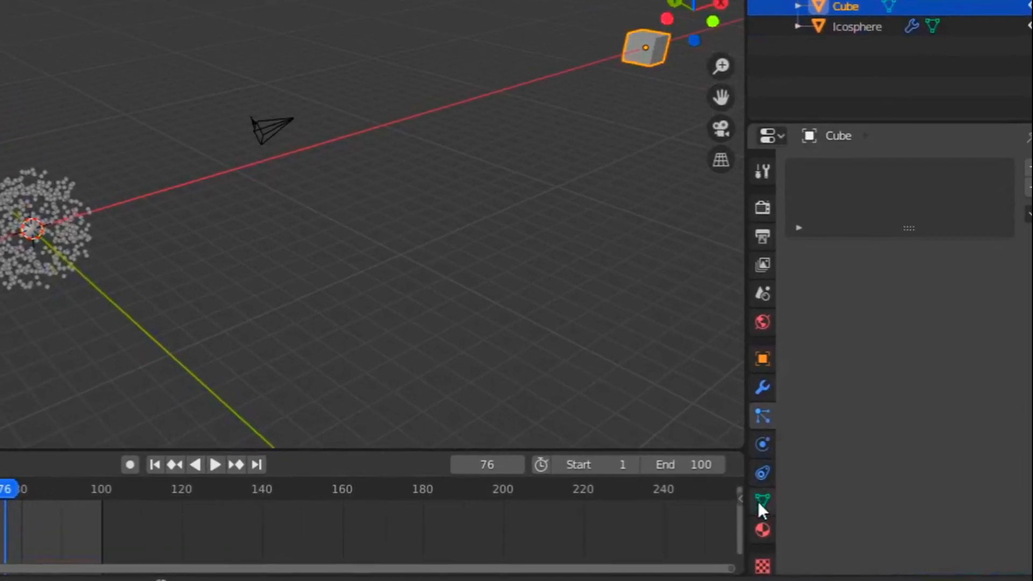
{"action": "left_click", "coordinate": [732, 526]}
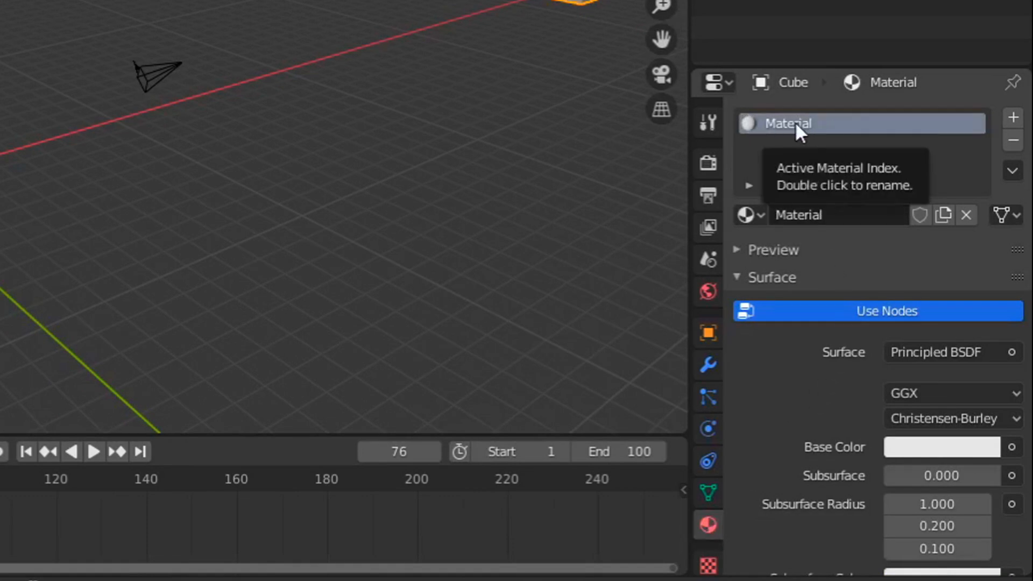
{"action": "left_click", "coordinate": [967, 359]}
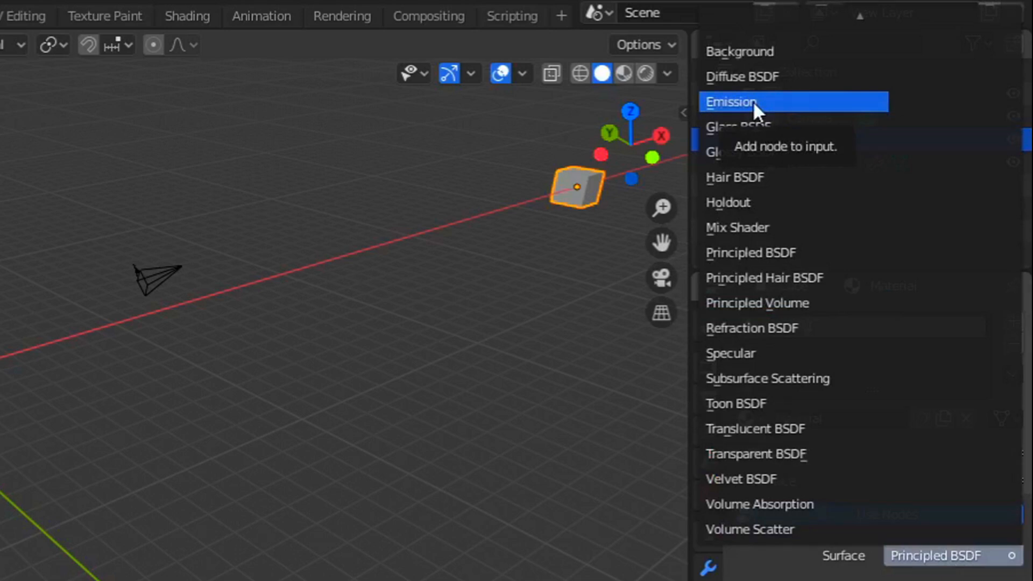
{"action": "left_click", "coordinate": [753, 101]}
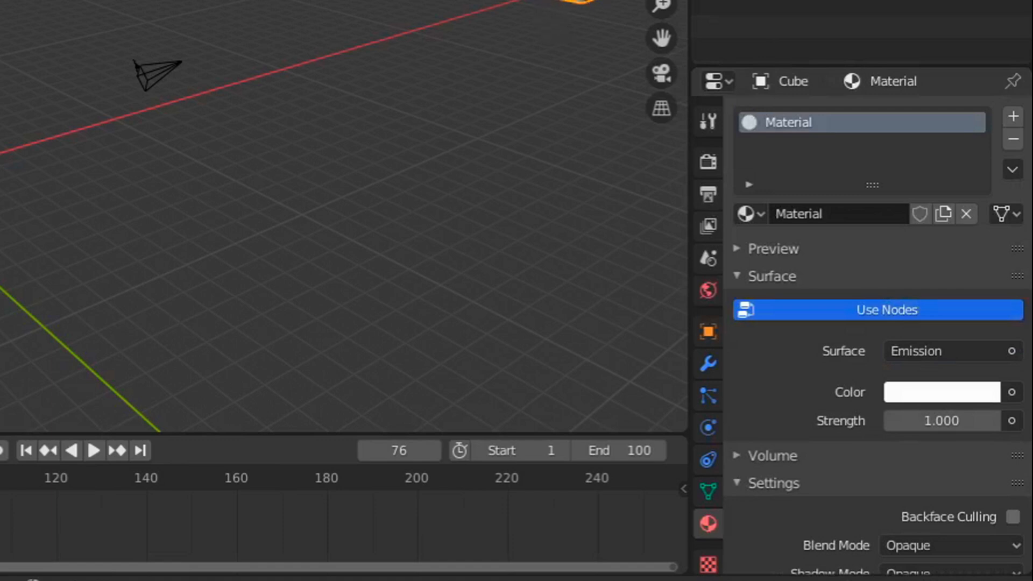
- Set the cube's emission color to a saturated blue and its emission strength to 50
{"action": "left_click", "coordinate": [933, 394]}
{"action": "mouse_move", "coordinate": [905, 156]}
{"action": "left_mouse_down"}
{"action": "mouse_move", "coordinate": [918, 124]}
{"action": "mouse_move", "coordinate": [939, 115]}
{"action": "left_mouse_up"}
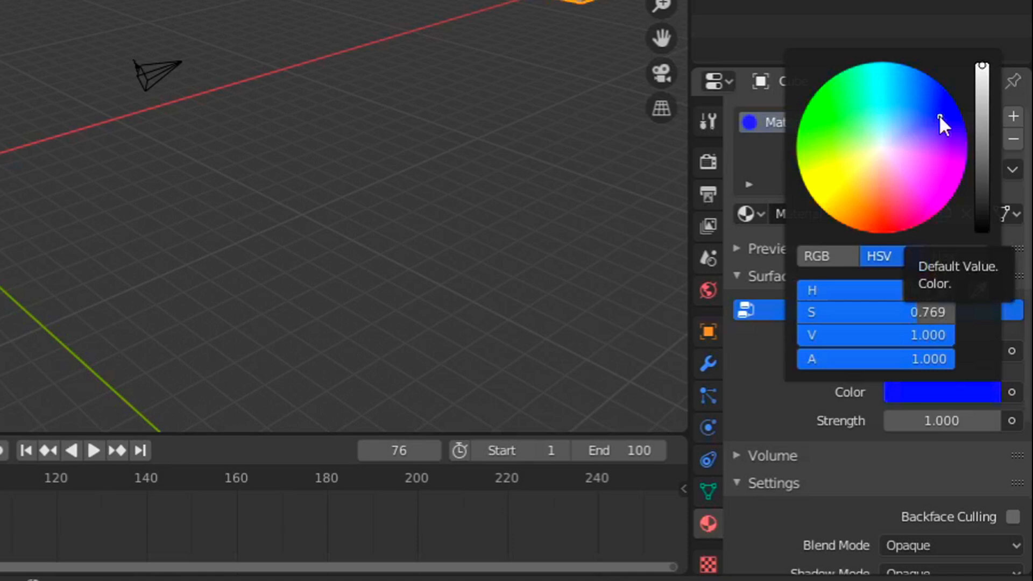
{"action": "left_click", "coordinate": [950, 419]}
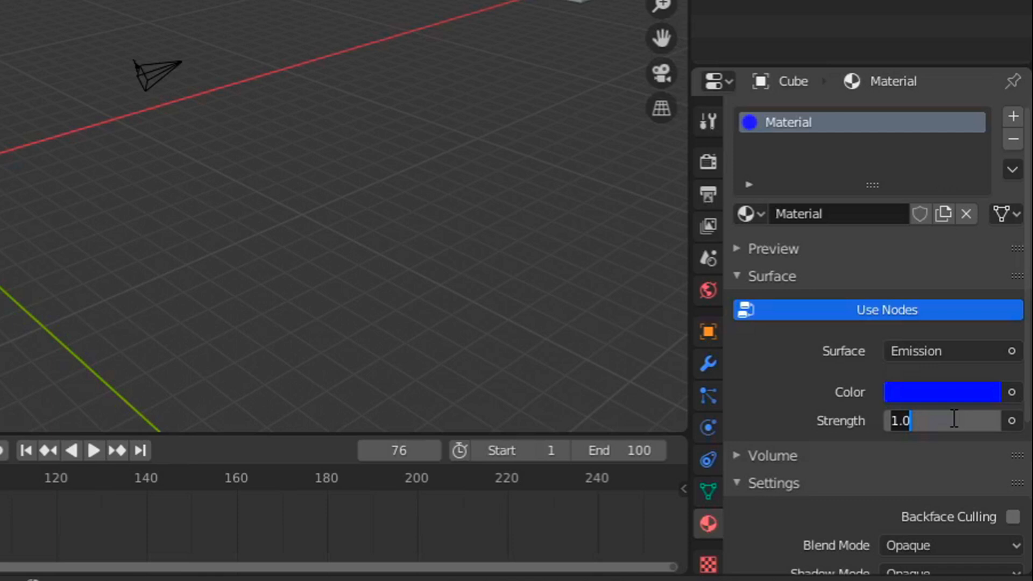
{"action": "type", "text": "3"}
{"action": "key", "text": "BackSpace"}
{"action": "type", "text": "50"}
{"action": "key", "text": "Return"}
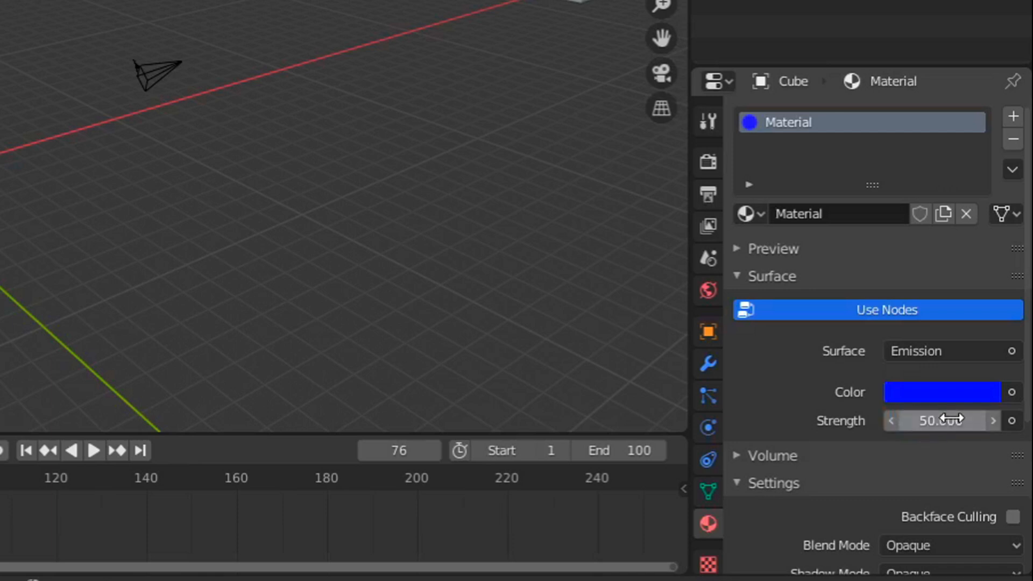
- Enable Ambient Occlusion in the Eevee render settings and check the Film options
{"action": "left_click", "coordinate": [709, 163]}
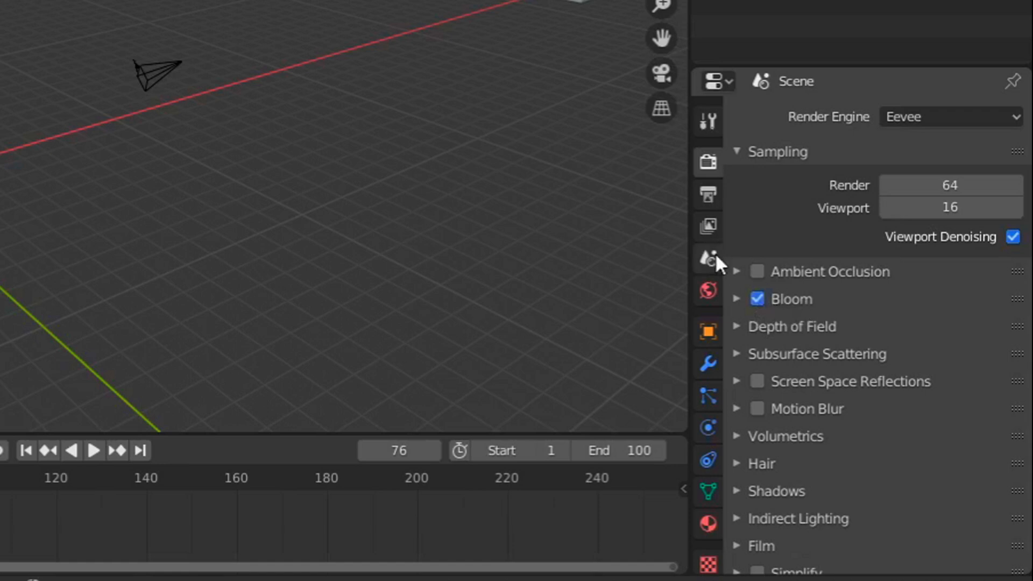
{"action": "left_click", "coordinate": [756, 272]}
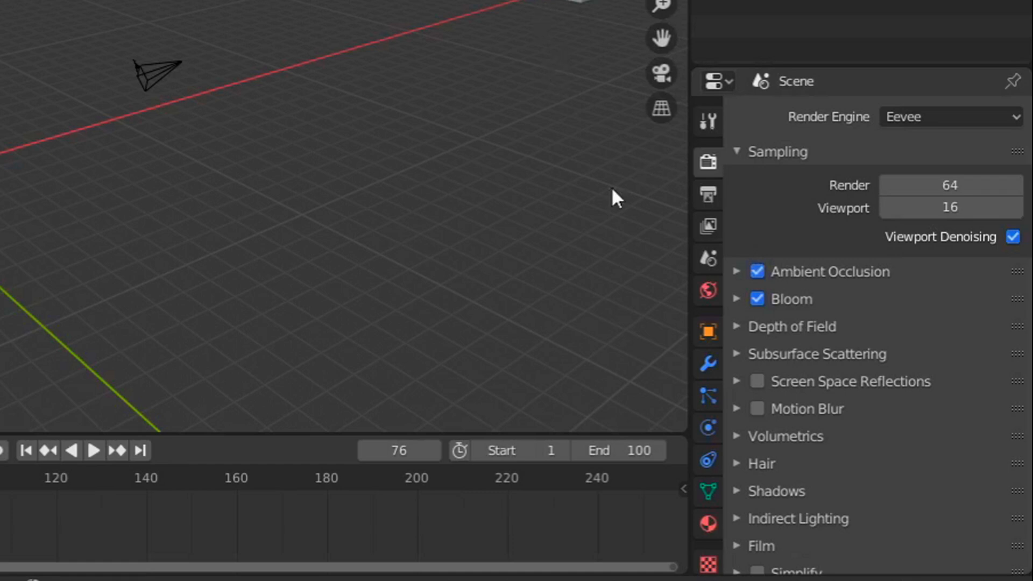
{"action": "left_click", "coordinate": [701, 202]}
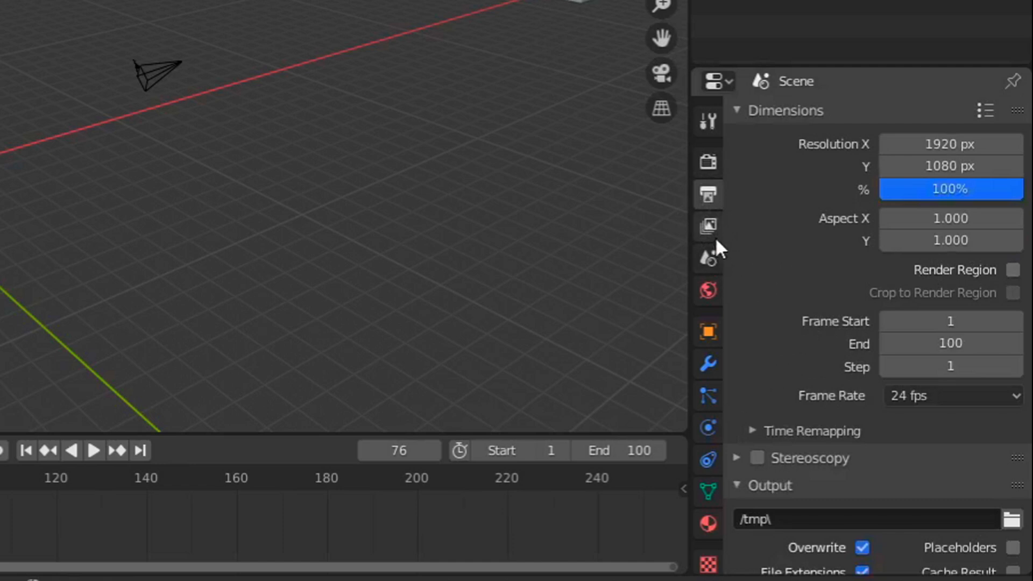
{"action": "left_click", "coordinate": [707, 163]}
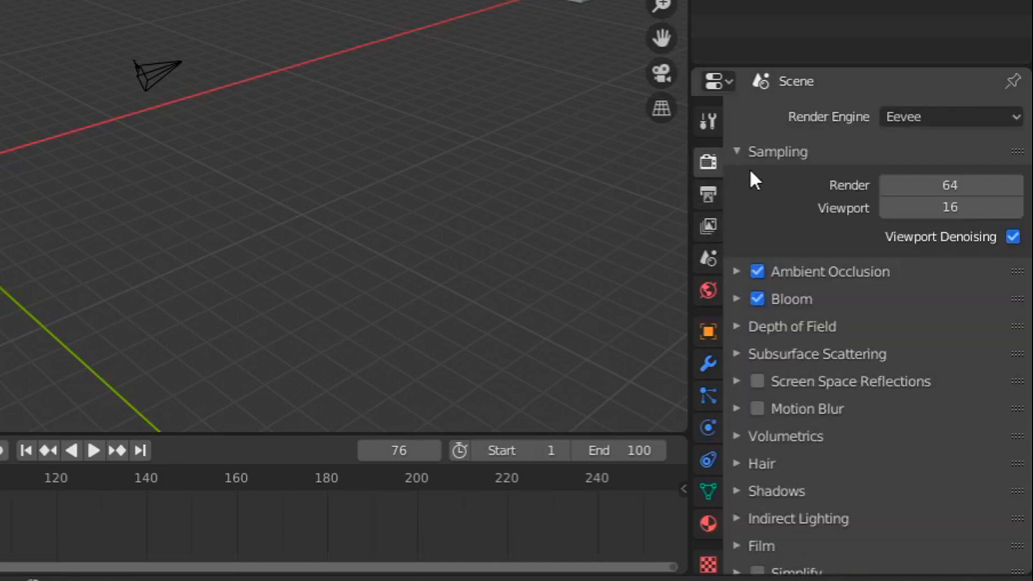
{"action": "scroll", "coordinate": [789, 309], "scroll_direction": "down", "scroll_amount": 3}
{"action": "left_click", "coordinate": [739, 476]}
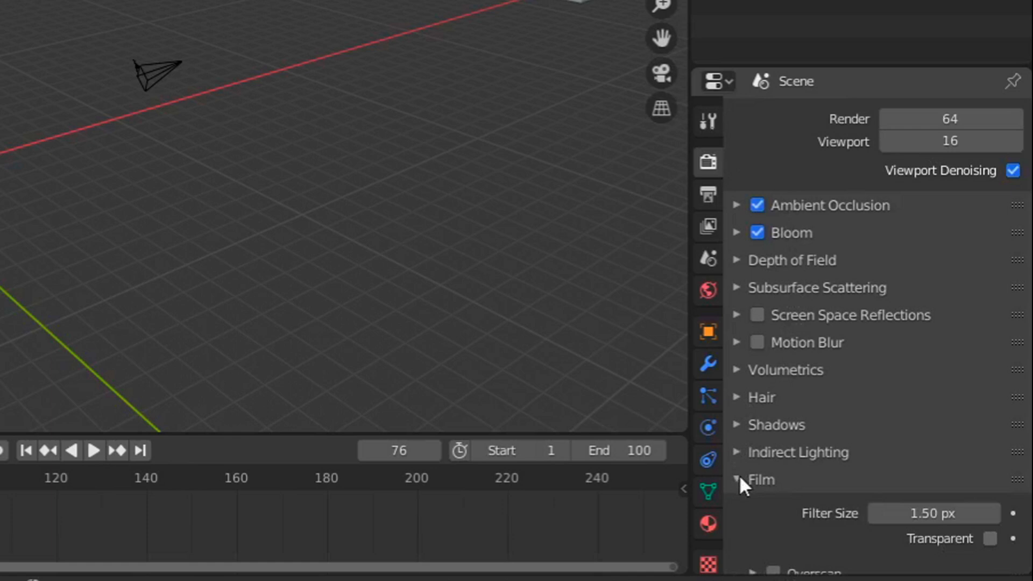
{"action": "left_click", "coordinate": [744, 476]}
- Set the world background color to black and view the scene with rendered viewport shading
{"action": "left_click", "coordinate": [706, 298]}
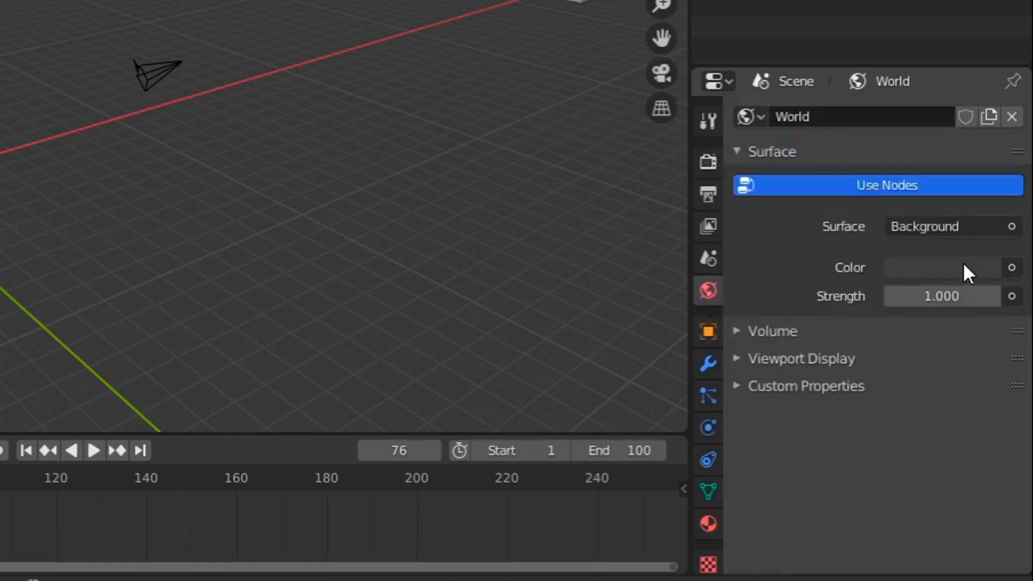
{"action": "left_click", "coordinate": [938, 271]}
{"action": "left_click_drag", "start_coordinate": [981, 100], "coordinate": [981, 82]}
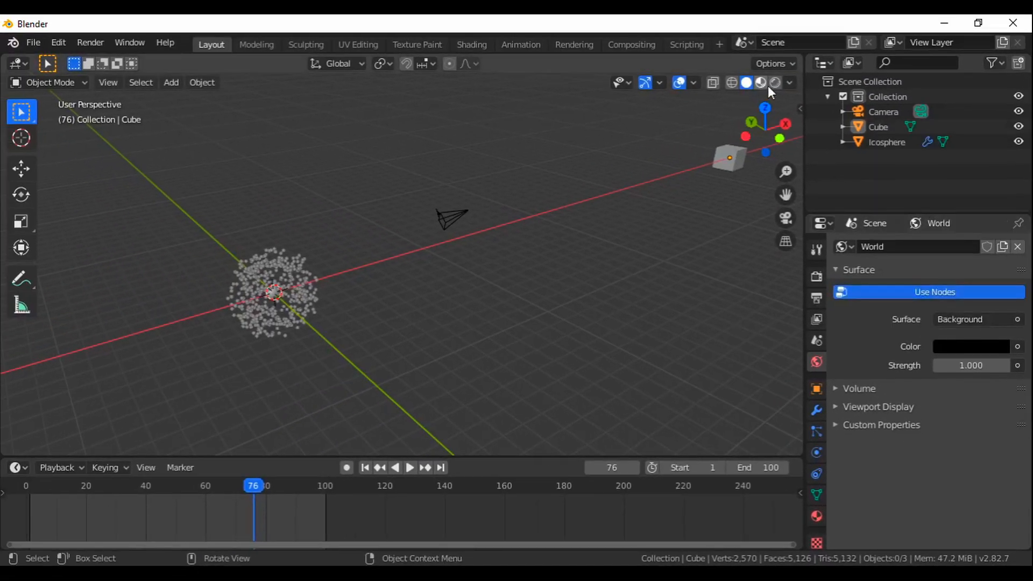
{"action": "left_click", "coordinate": [775, 83]}
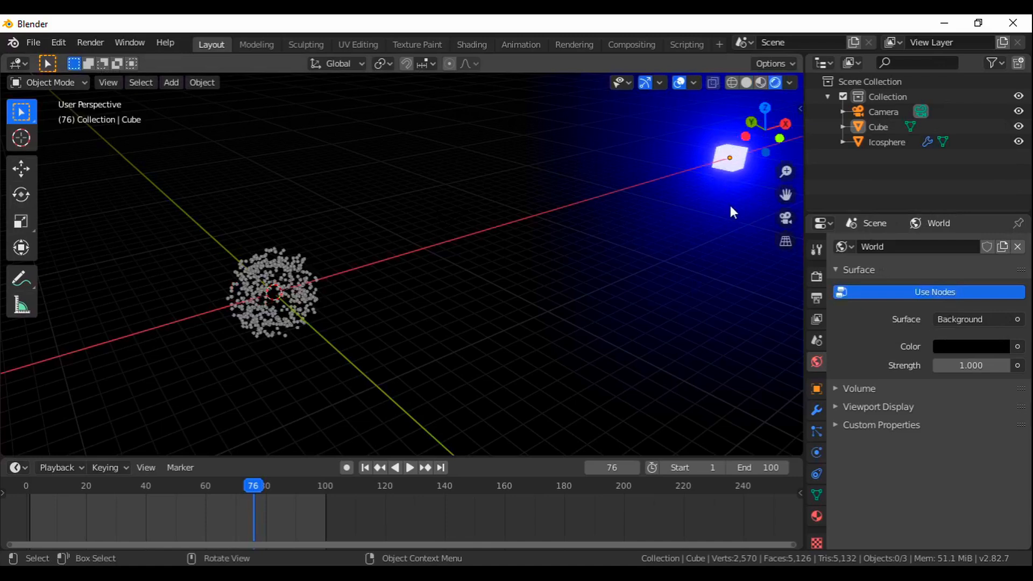
{"action": "middle_click_drag", "start_coordinate": [730, 211], "coordinate": [502, 293]}
{"action": "middle_click_drag", "start_coordinate": [674, 285], "coordinate": [648, 311]}
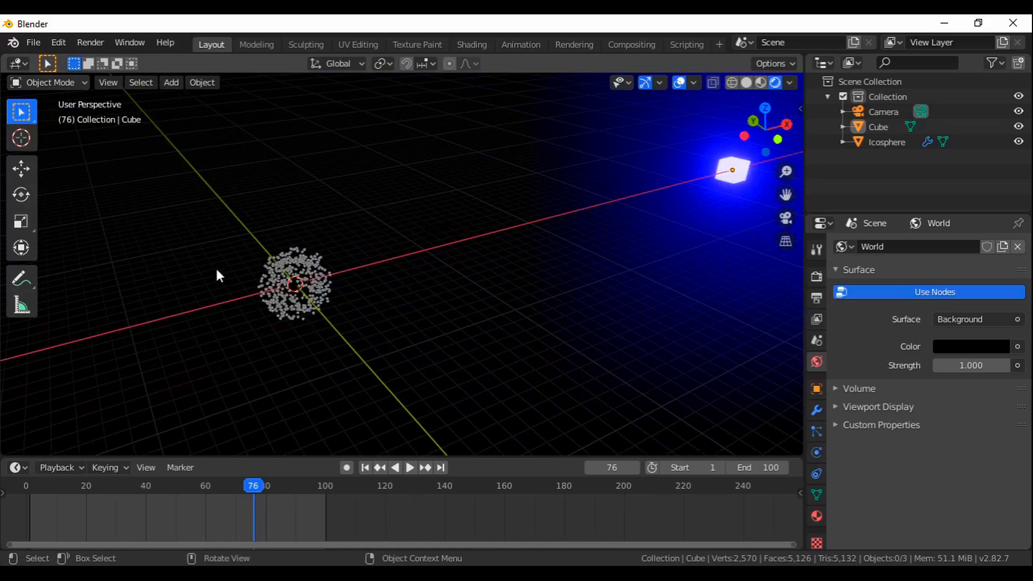
- Render the ico sphere's particles as Object, with the Cube as the instance object
{"action": "scroll", "coordinate": [274, 299], "scroll_direction": "up", "scroll_amount": 3}
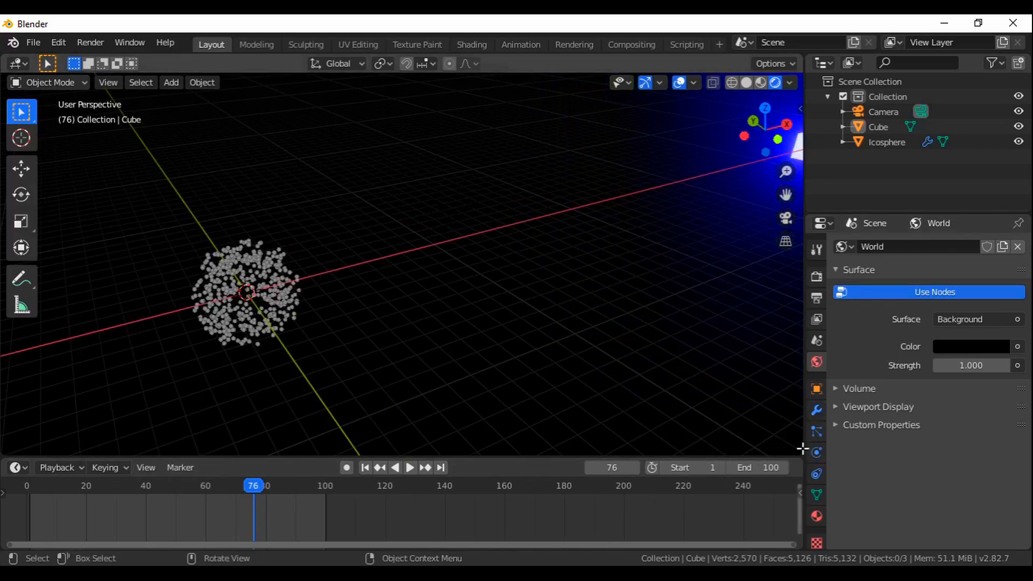
{"action": "left_click", "coordinate": [247, 293]}
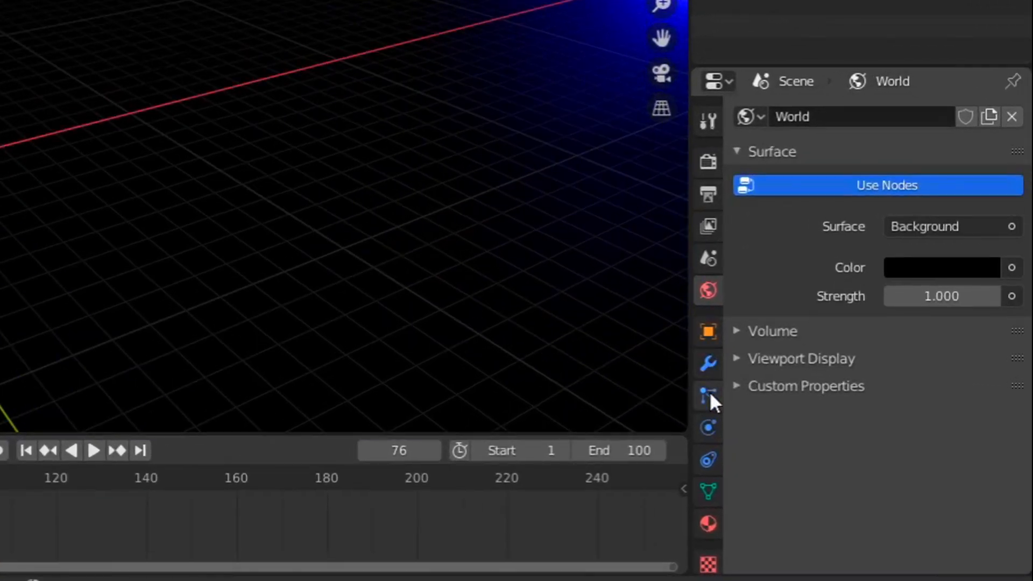
{"action": "left_click", "coordinate": [816, 429]}
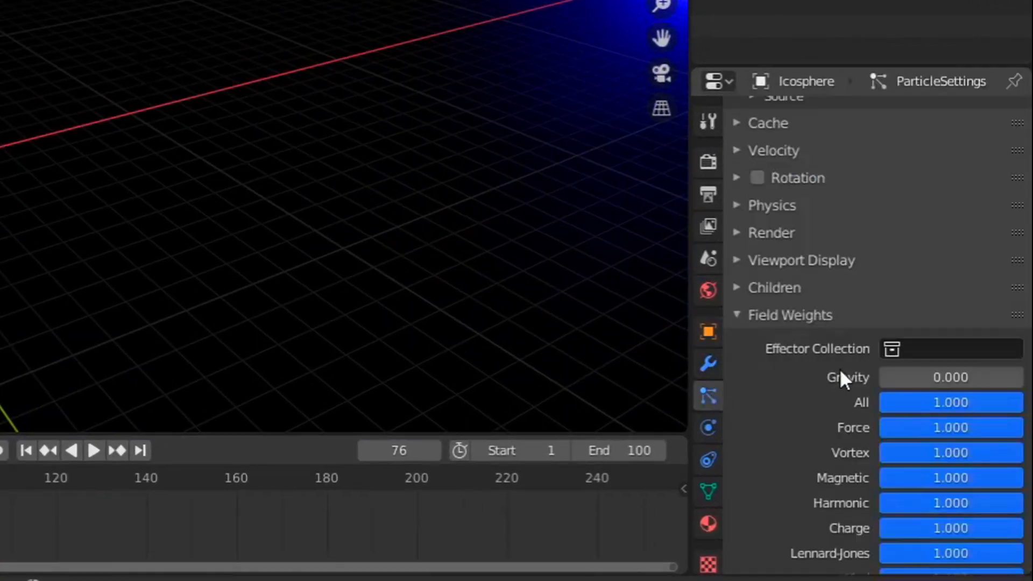
{"action": "left_click", "coordinate": [737, 232]}
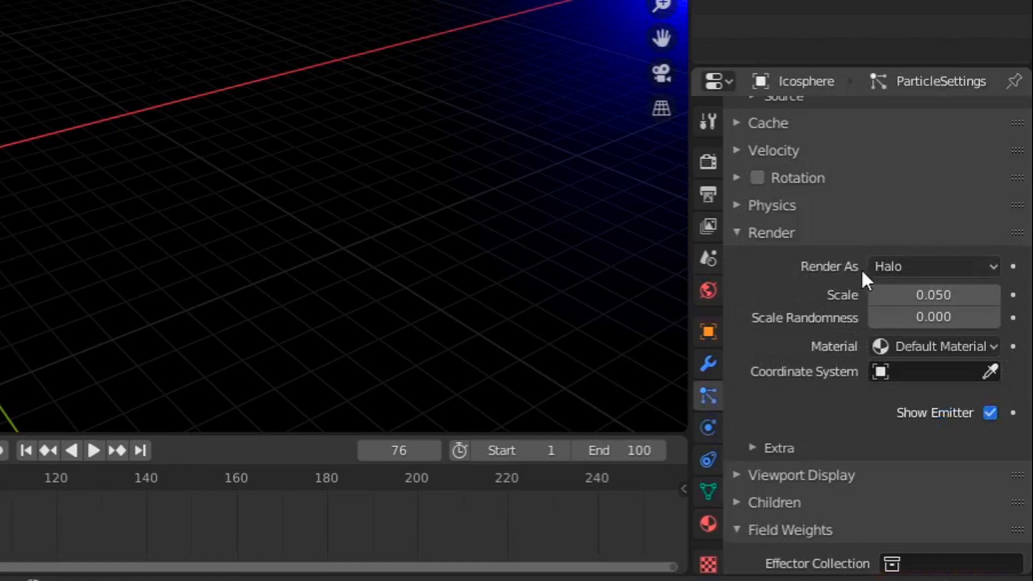
{"action": "left_click", "coordinate": [915, 269]}
{"action": "left_click", "coordinate": [895, 392]}
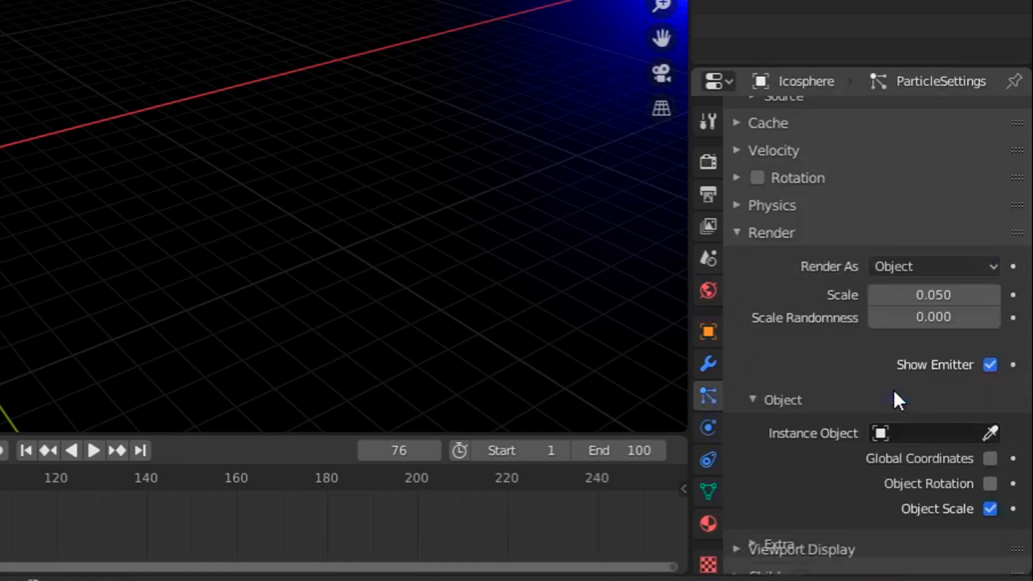
{"action": "scroll", "coordinate": [855, 338], "scroll_direction": "down", "scroll_amount": 5}
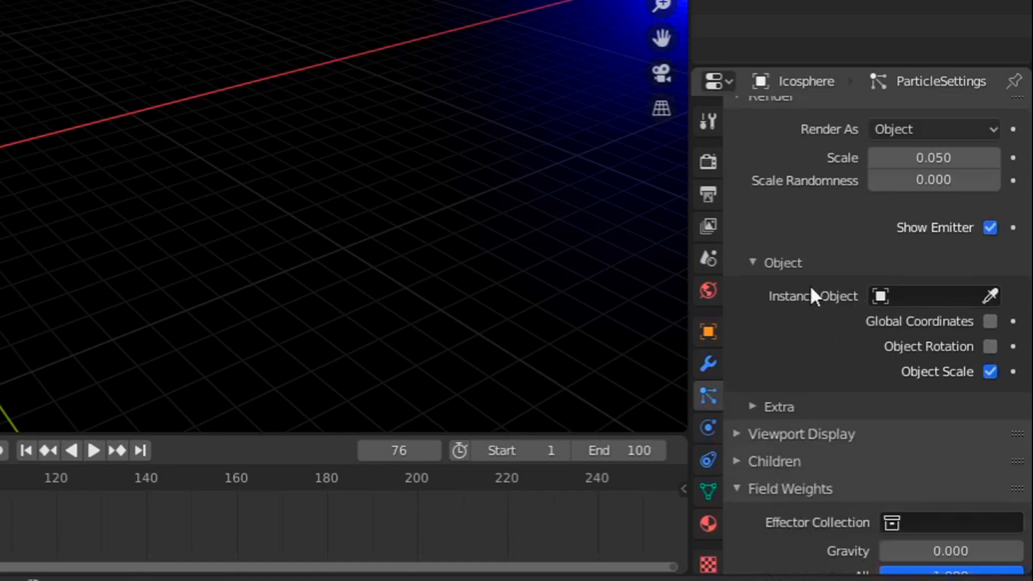
{"action": "left_click", "coordinate": [925, 298]}
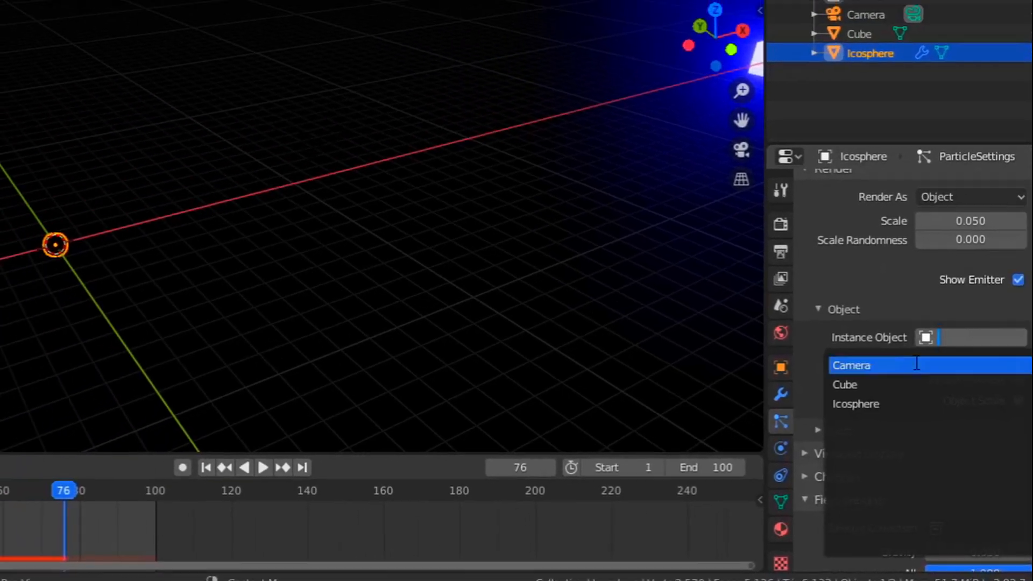
{"action": "left_click", "coordinate": [890, 392]}
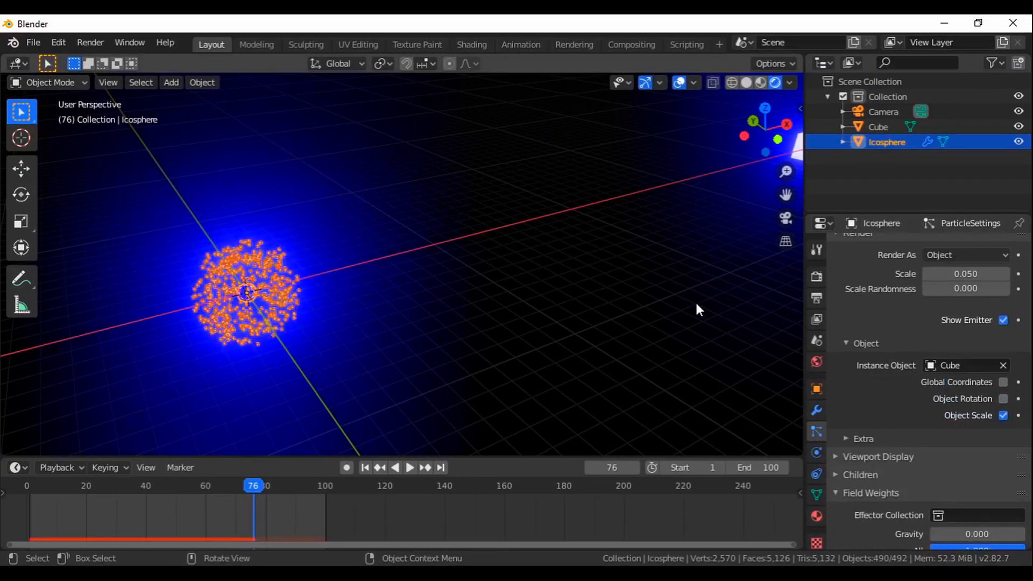
{"action": "left_click", "coordinate": [553, 288]}
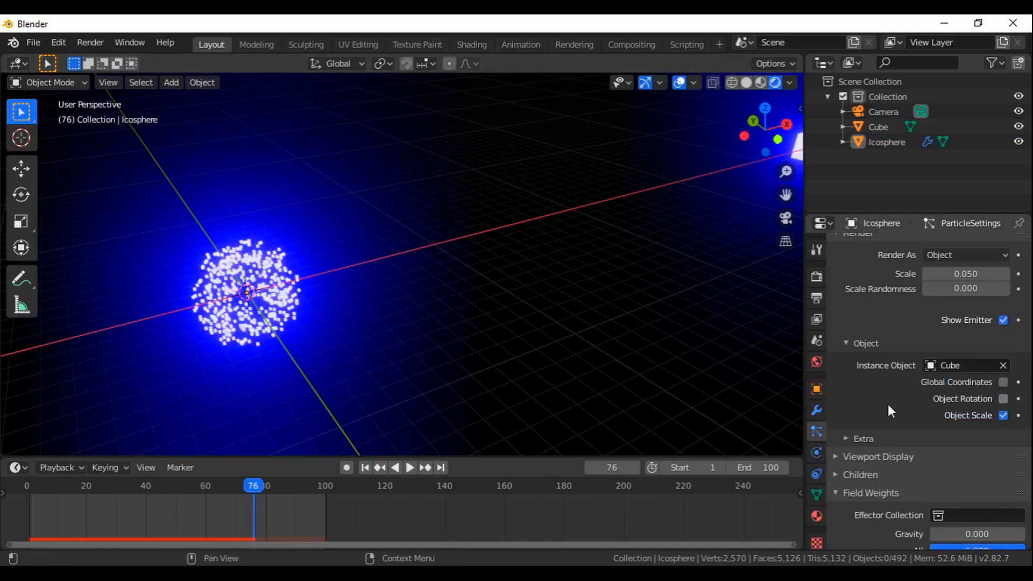
- Set the render scale of the ico sphere's particles to 0.02
{"action": "scroll", "coordinate": [910, 418], "scroll_direction": "down", "scroll_amount": 2}
{"action": "scroll", "coordinate": [908, 415], "scroll_direction": "up", "scroll_amount": 2}
{"action": "scroll", "coordinate": [908, 415], "scroll_direction": "up", "scroll_amount": 3}
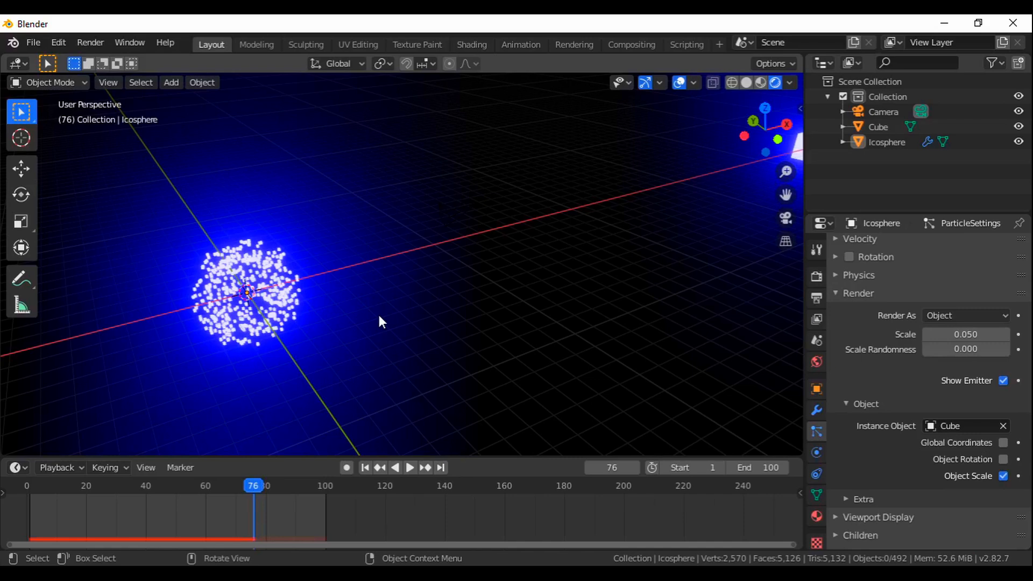
{"action": "scroll", "coordinate": [206, 320], "scroll_direction": "up", "scroll_amount": 5}
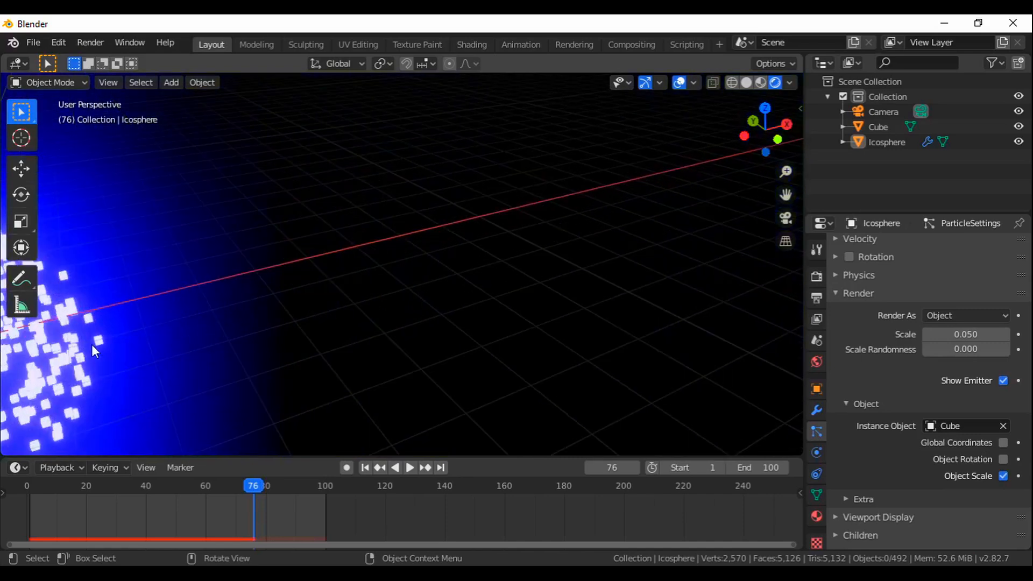
{"action": "scroll", "coordinate": [107, 345], "scroll_direction": "down", "scroll_amount": 6}
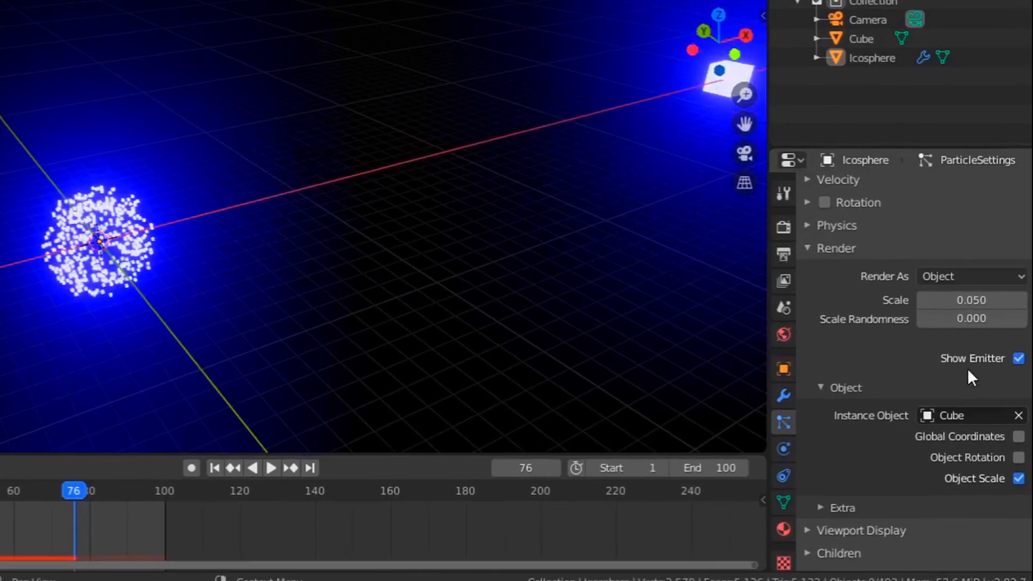
{"action": "left_click", "coordinate": [980, 300]}
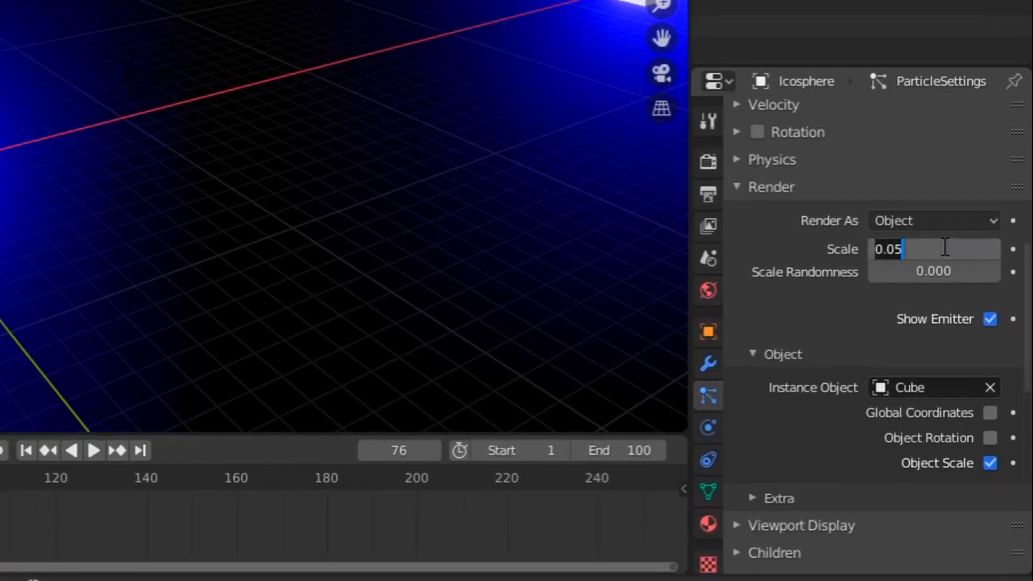
{"action": "type", "text": "0.02"}
{"action": "key", "text": "Return"}
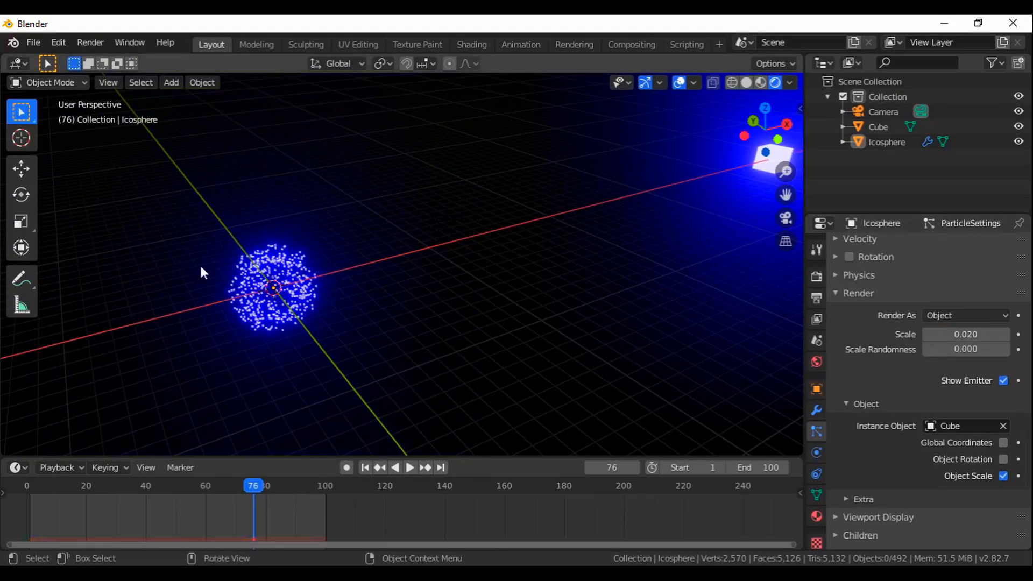
- Set the emission strength of the cube's material to 100
{"action": "scroll", "coordinate": [276, 294], "scroll_direction": "up", "scroll_amount": 5}
{"action": "middle_click_drag", "start_coordinate": [257, 313], "coordinate": [209, 300]}
{"action": "scroll", "coordinate": [207, 299], "scroll_direction": "down", "scroll_amount": 3}
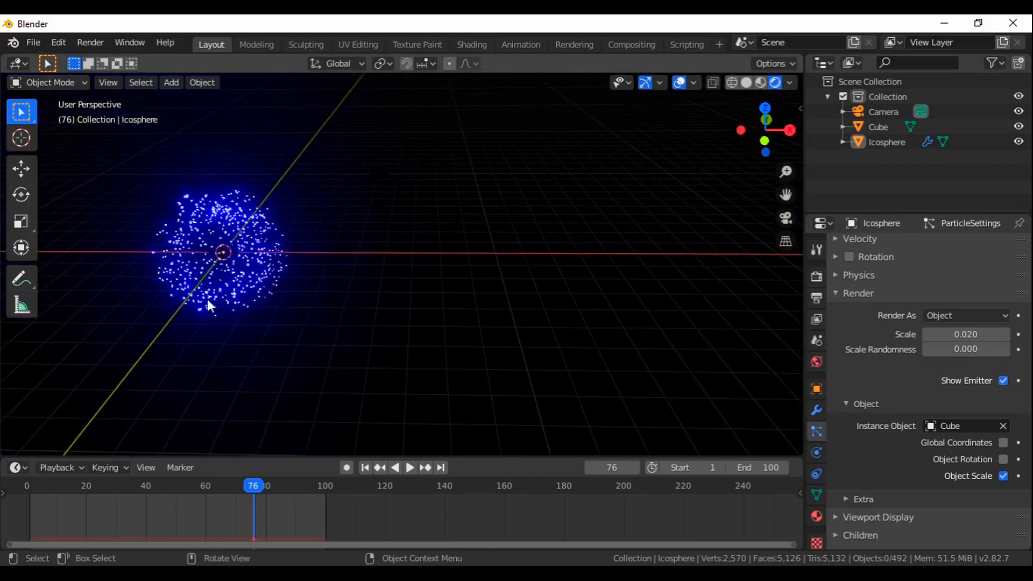
{"action": "scroll", "coordinate": [642, 289], "scroll_direction": "up", "scroll_amount": 1}
{"action": "scroll", "coordinate": [641, 288], "scroll_direction": "down", "scroll_amount": 10}
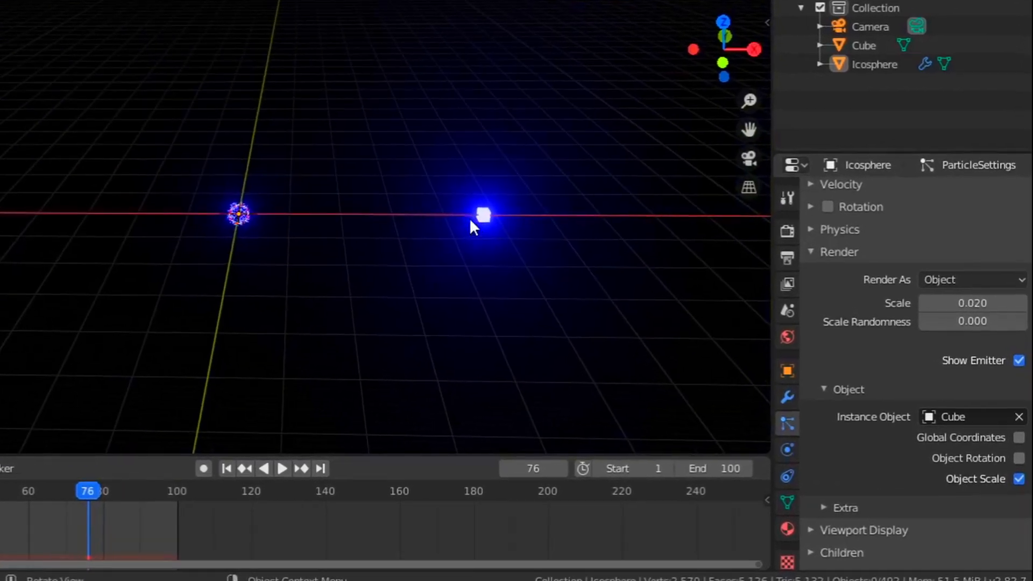
{"action": "left_click", "coordinate": [558, 233]}
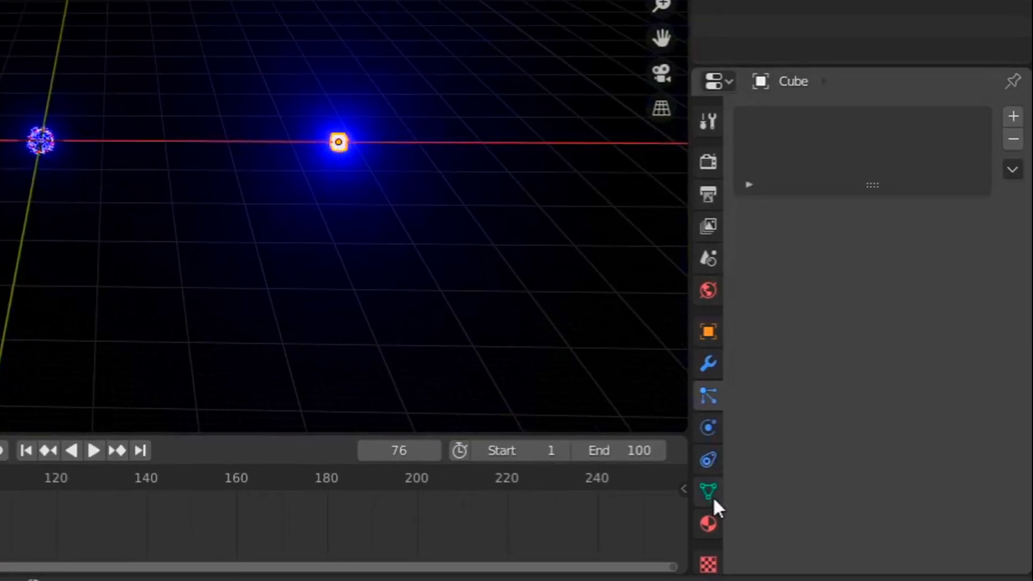
{"action": "left_click", "coordinate": [720, 525]}
{"action": "left_click", "coordinate": [968, 430]}
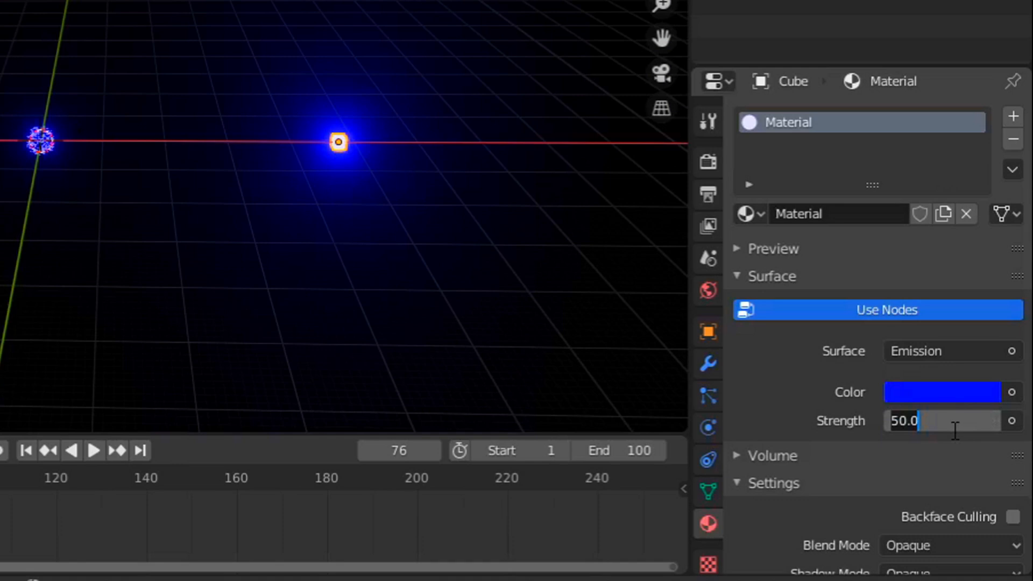
{"action": "type", "text": "100"}
{"action": "key", "text": "Return"}
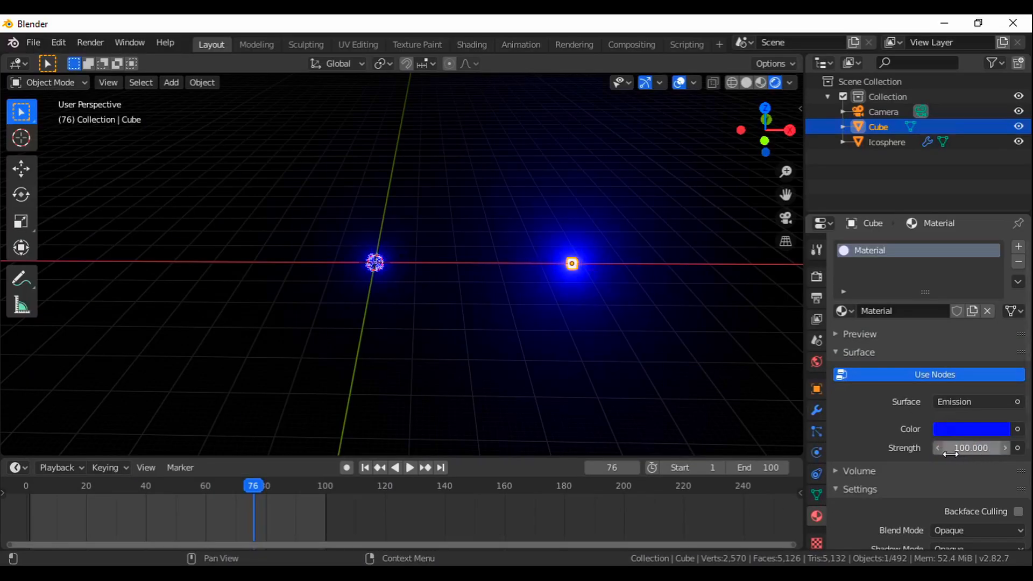
- Play the particle explosion from the first frame, inspect its glow up close, and stop the playback
{"action": "scroll", "coordinate": [378, 296], "scroll_direction": "up", "scroll_amount": 9}
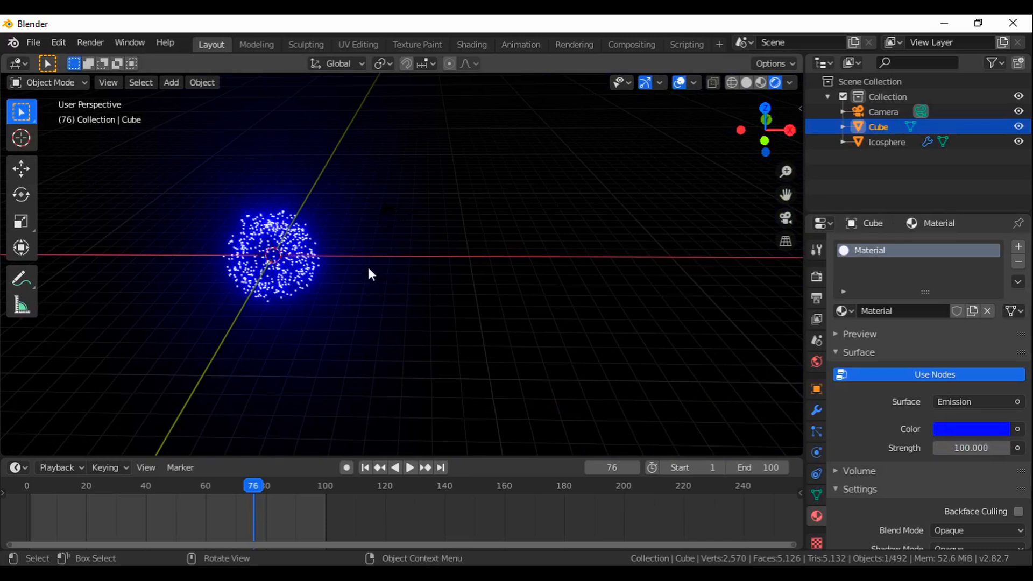
{"action": "left_click", "coordinate": [365, 467]}
{"action": "left_click", "coordinate": [406, 468]}
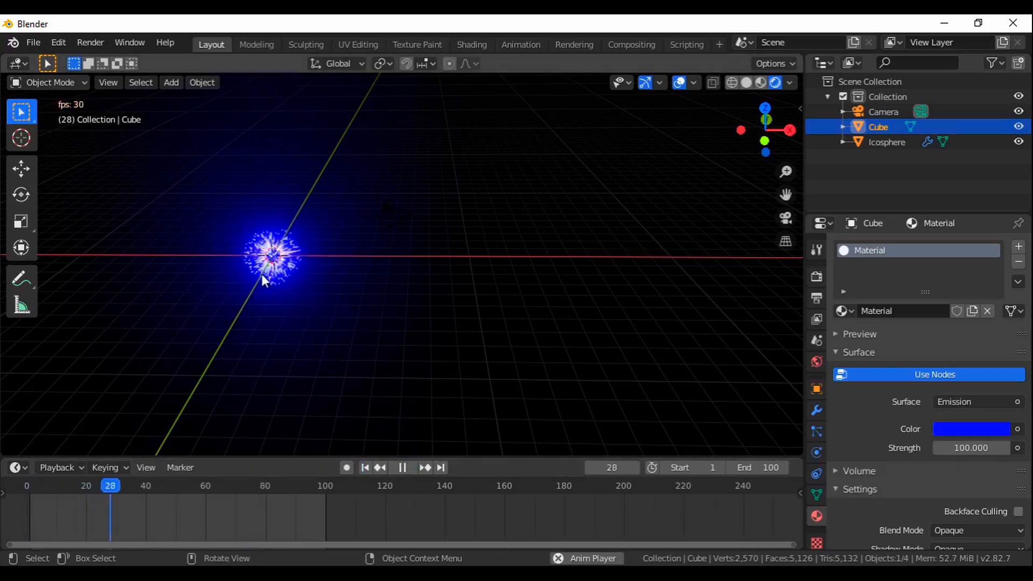
{"action": "scroll", "coordinate": [262, 273], "scroll_direction": "up", "scroll_amount": 3}
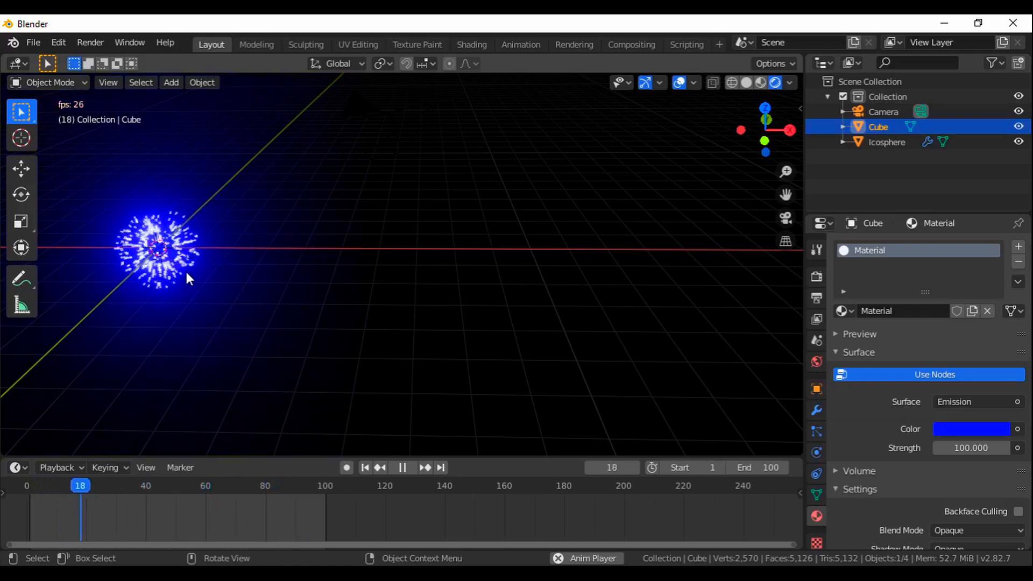
{"action": "scroll", "coordinate": [272, 301], "scroll_direction": "down", "scroll_amount": 3}
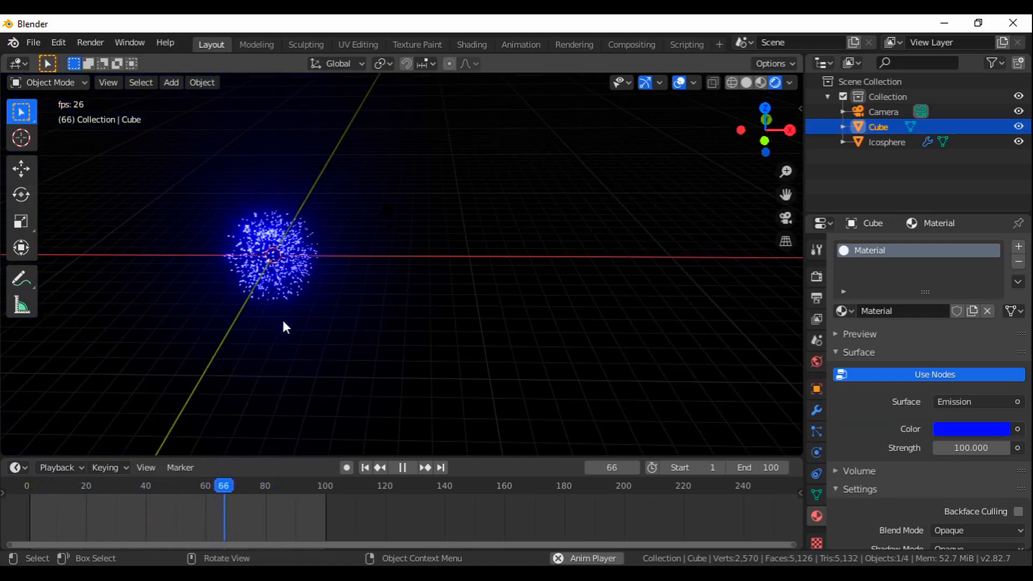
{"action": "left_click", "coordinate": [404, 467]}
{"action": "middle_click_drag", "start_coordinate": [579, 344], "coordinate": [693, 303]}
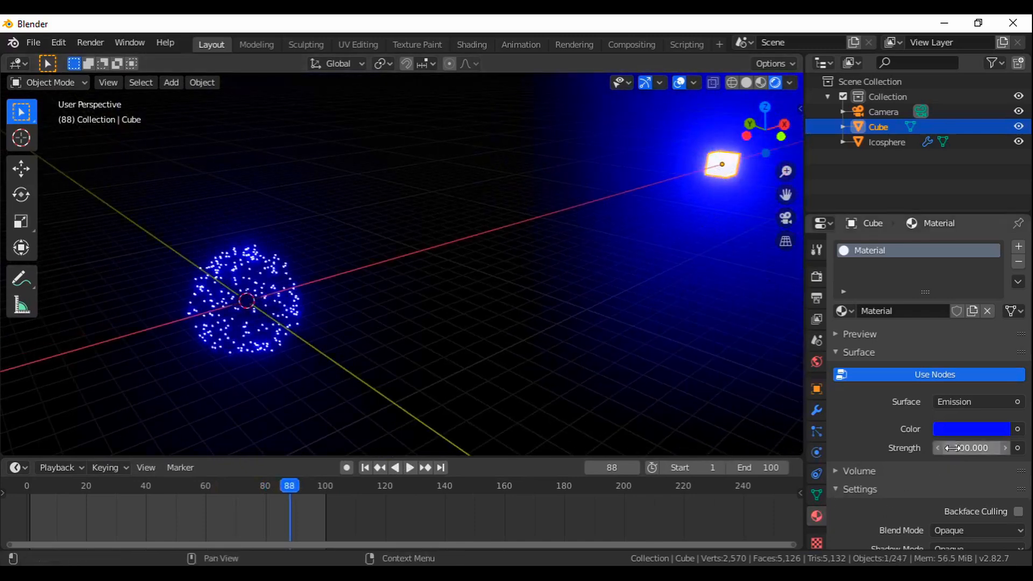
- Change the cube material's emission color to green and insert a keyframe for it at frame 1
{"action": "left_click", "coordinate": [960, 430]}
{"action": "mouse_move", "coordinate": [937, 316]}
{"action": "left_mouse_down"}
{"action": "mouse_move", "coordinate": [932, 323]}
{"action": "mouse_move", "coordinate": [977, 282]}
{"action": "mouse_move", "coordinate": [963, 231]}
{"action": "mouse_move", "coordinate": [918, 213]}
{"action": "mouse_move", "coordinate": [882, 244]}
{"action": "mouse_move", "coordinate": [879, 285]}
{"action": "mouse_move", "coordinate": [930, 323]}
{"action": "mouse_move", "coordinate": [988, 271]}
{"action": "mouse_move", "coordinate": [979, 238]}
{"action": "mouse_move", "coordinate": [880, 254]}
{"action": "left_mouse_up"}
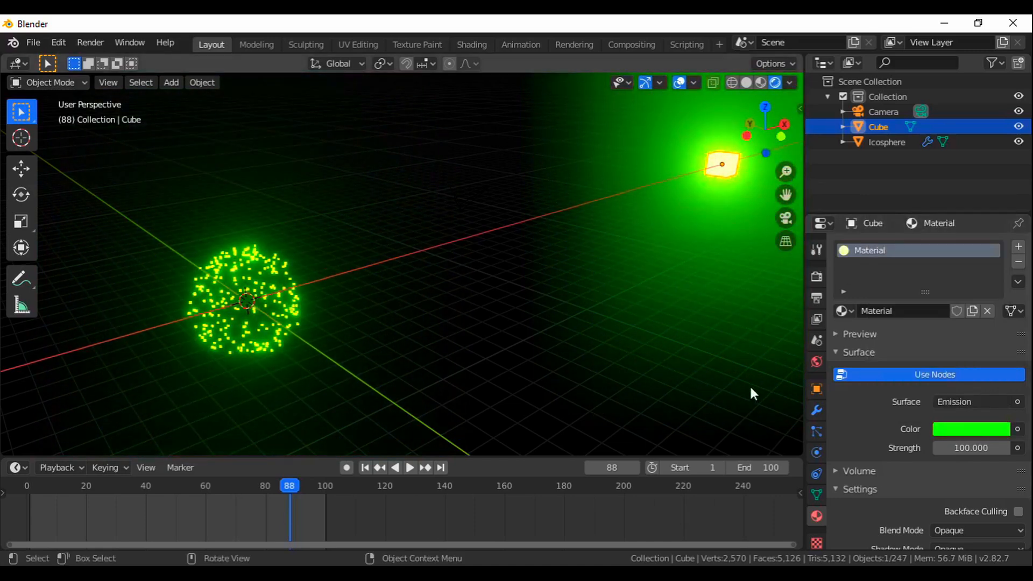
{"action": "right_click", "coordinate": [968, 431]}
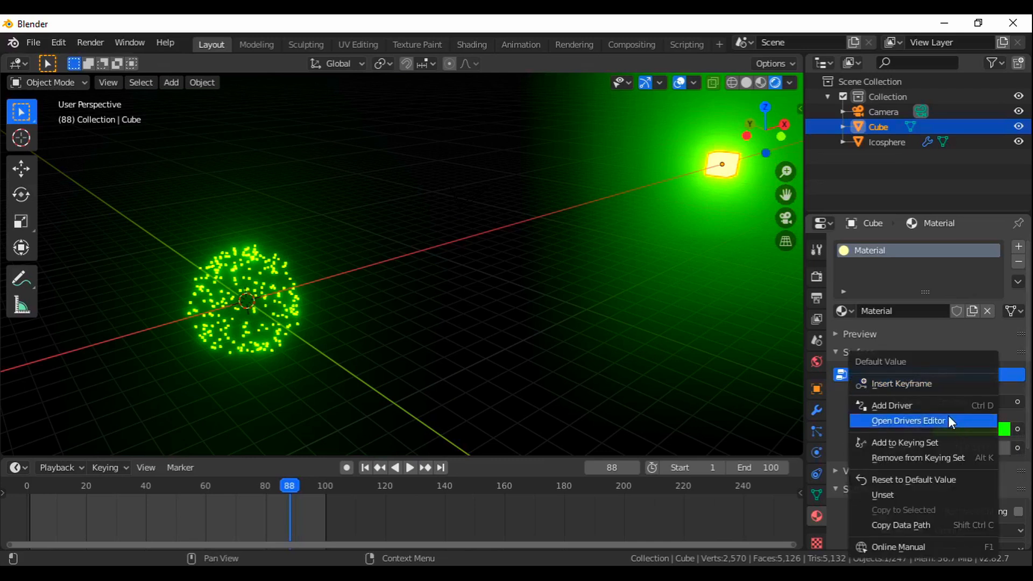
{"action": "left_click", "coordinate": [366, 468]}
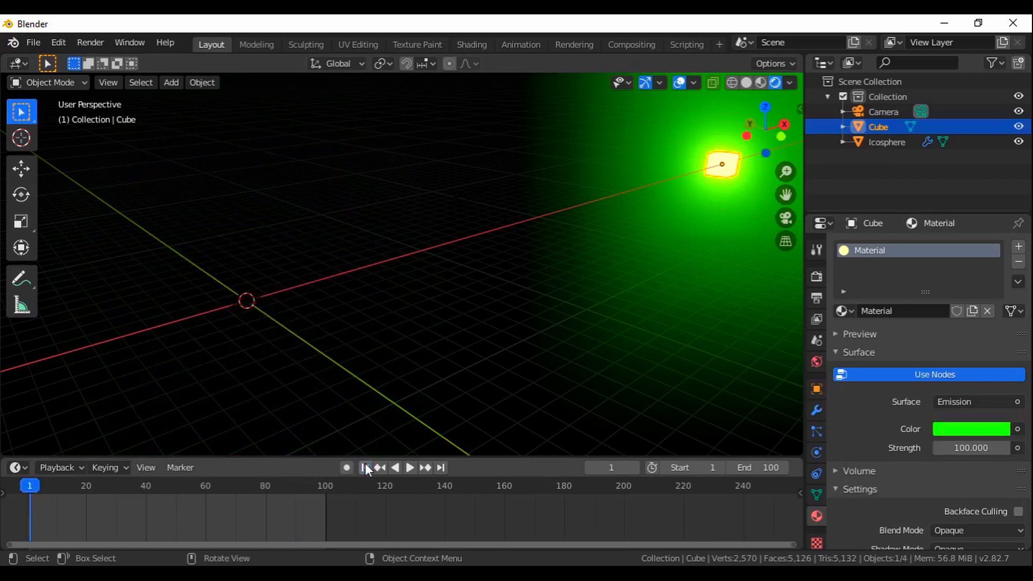
{"action": "right_click", "coordinate": [963, 432]}
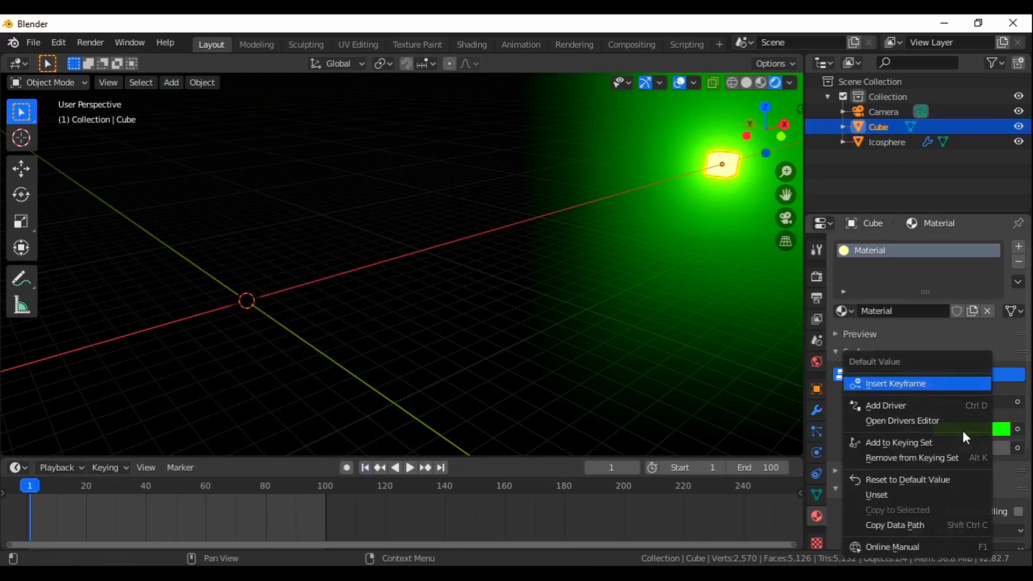
{"action": "left_click", "coordinate": [929, 383]}
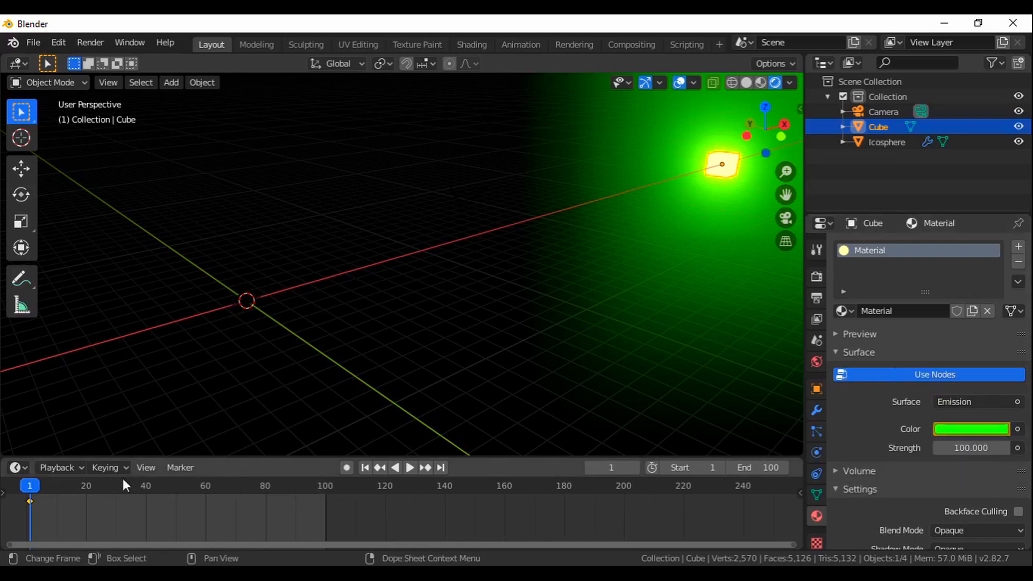
- Change the cube material's emission color to yellow at frame 20 and keyframe it
{"action": "left_click", "coordinate": [86, 484]}
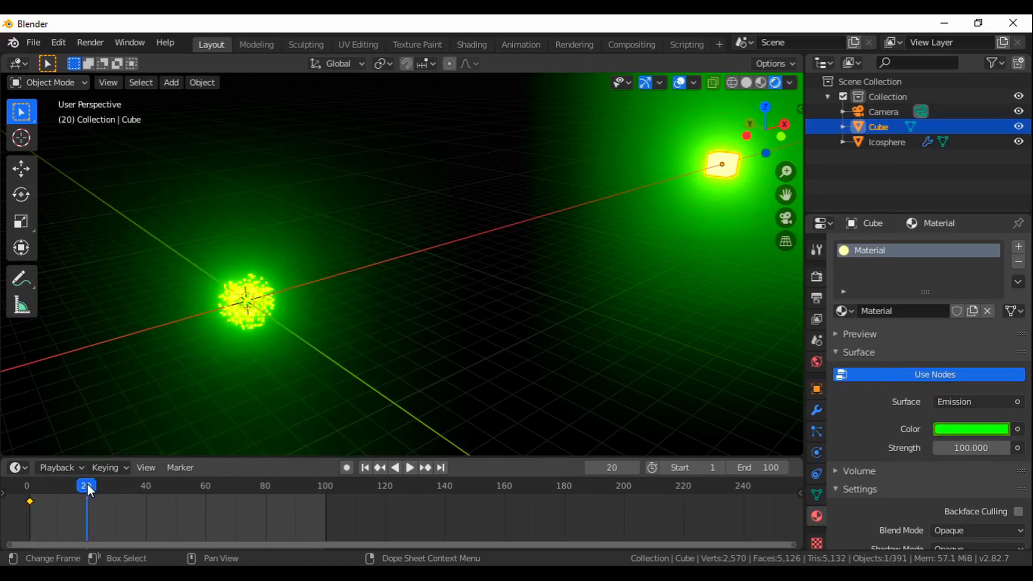
{"action": "left_click", "coordinate": [955, 428]}
{"action": "left_click_drag", "start_coordinate": [925, 318], "coordinate": [877, 300]}
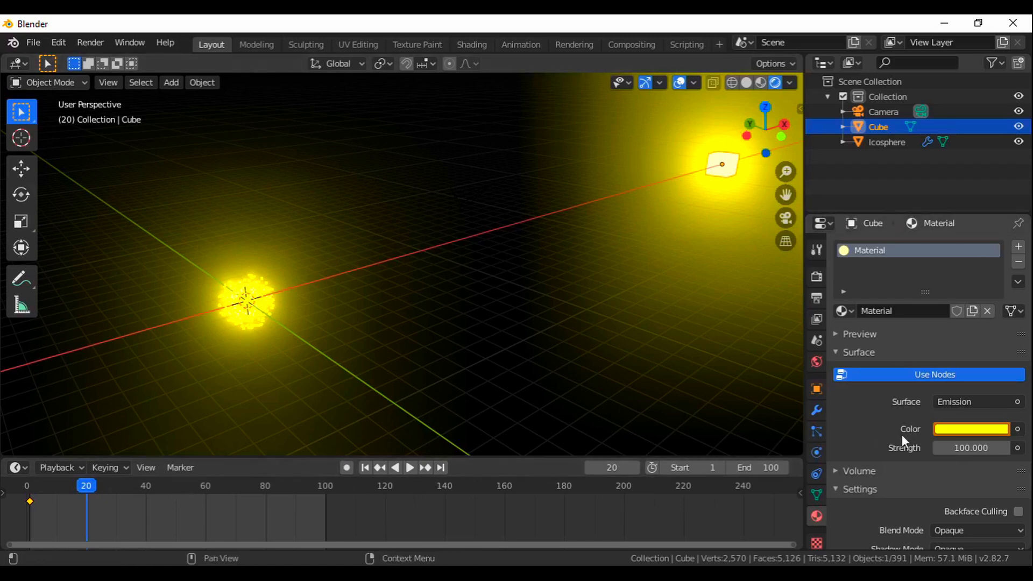
{"action": "right_click", "coordinate": [953, 429]}
{"action": "left_click", "coordinate": [924, 406]}
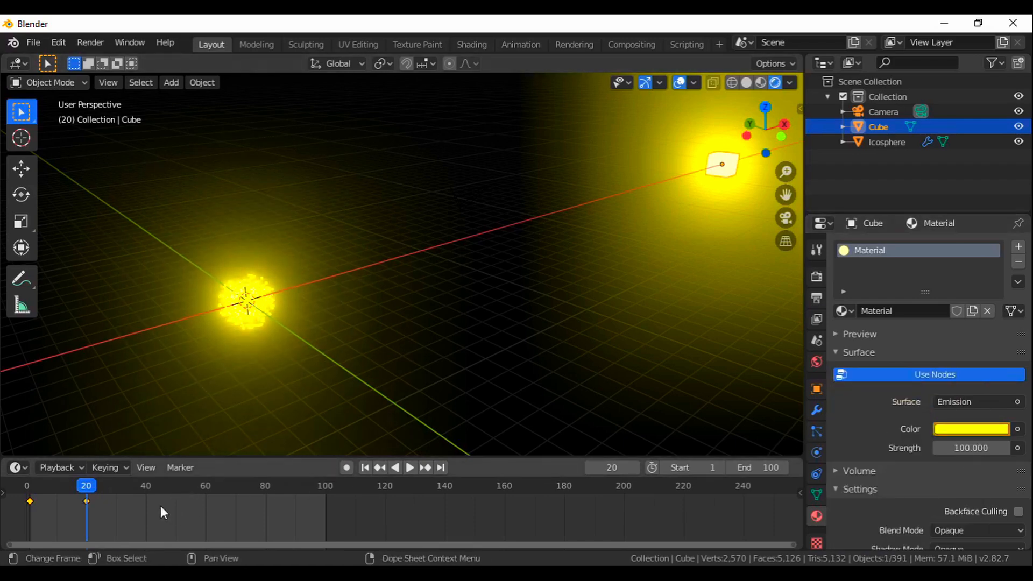
{"action": "left_click_drag", "start_coordinate": [149, 484], "coordinate": [146, 483]}
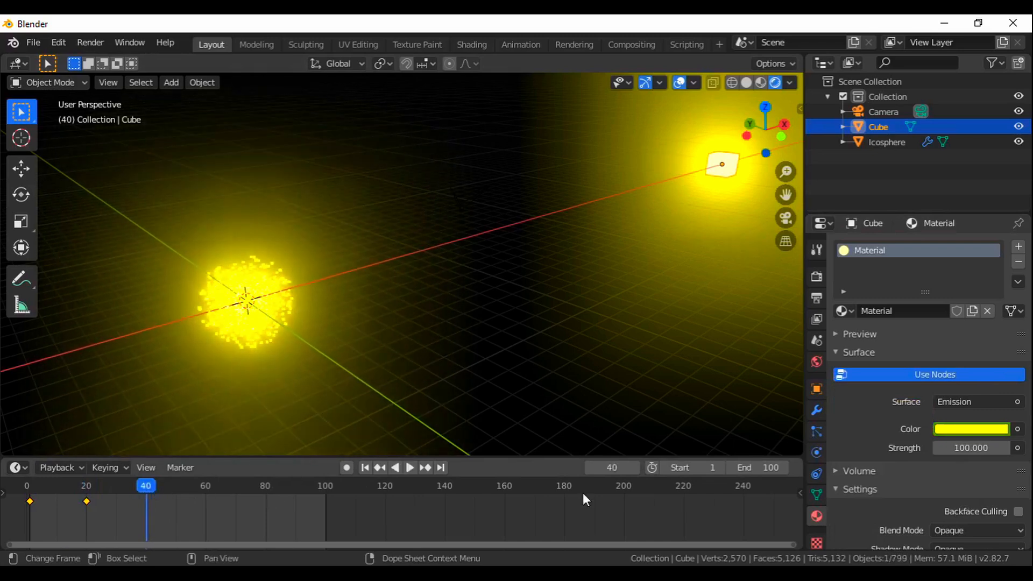
{"action": "left_click", "coordinate": [990, 425]}
{"action": "mouse_move", "coordinate": [919, 313]}
{"action": "left_mouse_down"}
{"action": "mouse_move", "coordinate": [913, 322]}
{"action": "mouse_move", "coordinate": [927, 325]}
{"action": "left_mouse_up"}
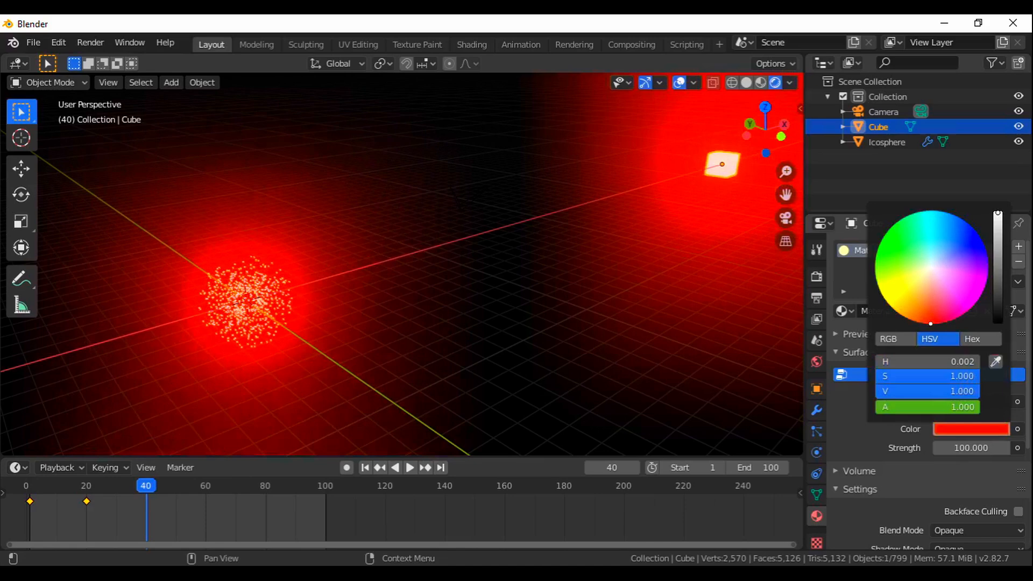
{"action": "left_click", "coordinate": [205, 492]}
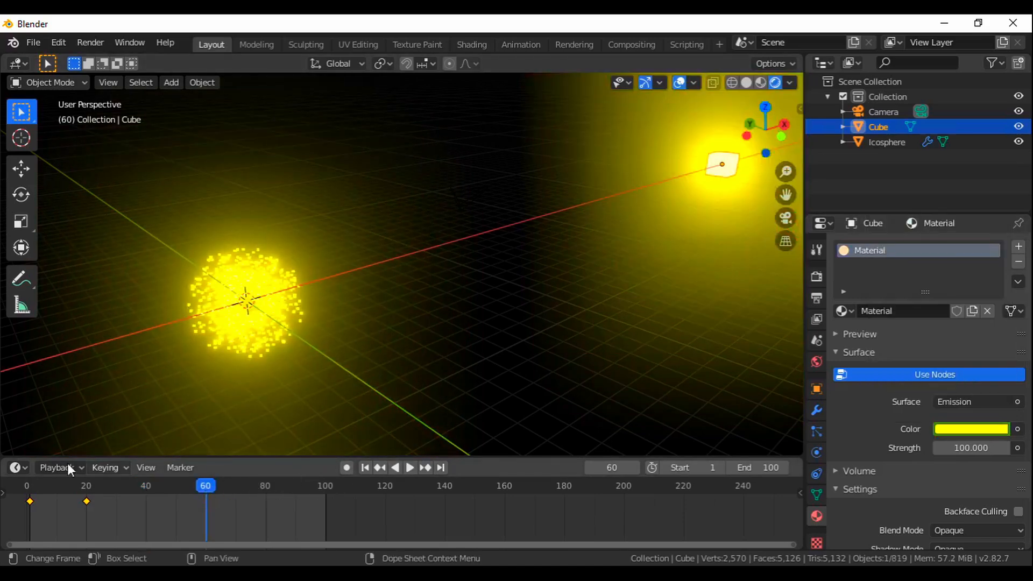
- Change the cube material's emission color to red at frame 40 and keyframe it
{"action": "left_click", "coordinate": [146, 488]}
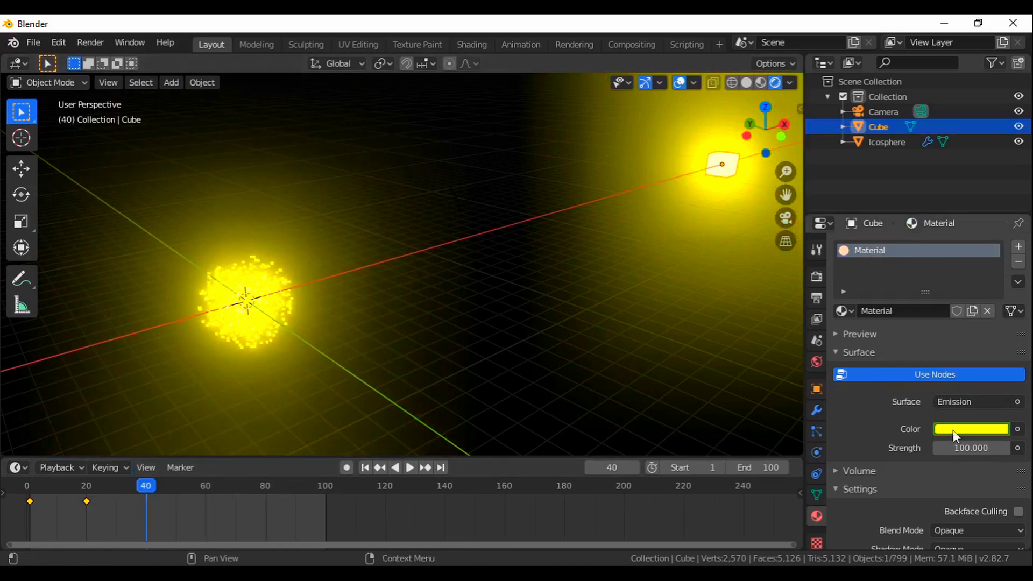
{"action": "left_click", "coordinate": [989, 428]}
{"action": "left_click", "coordinate": [927, 322]}
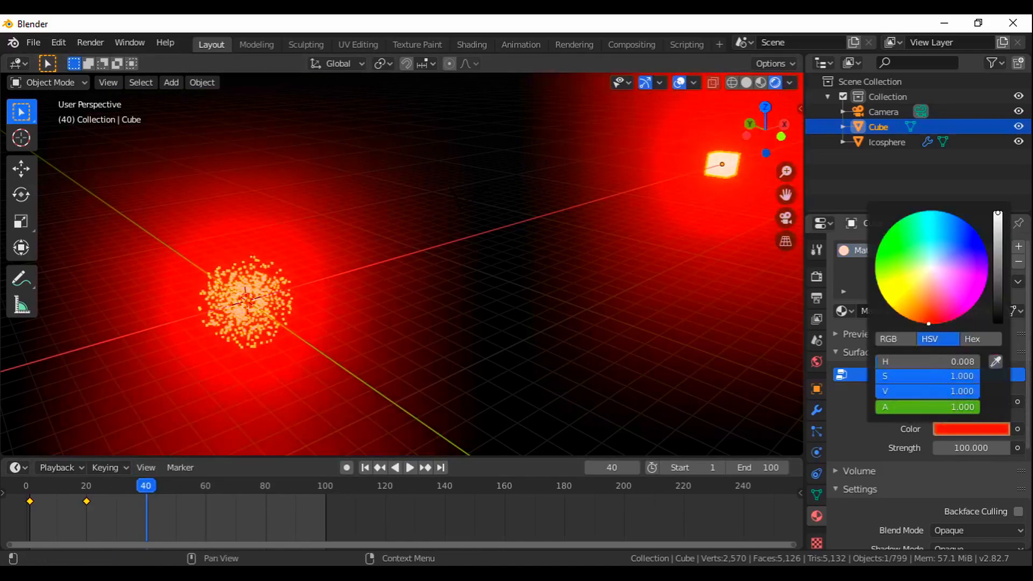
{"action": "right_click", "coordinate": [944, 430]}
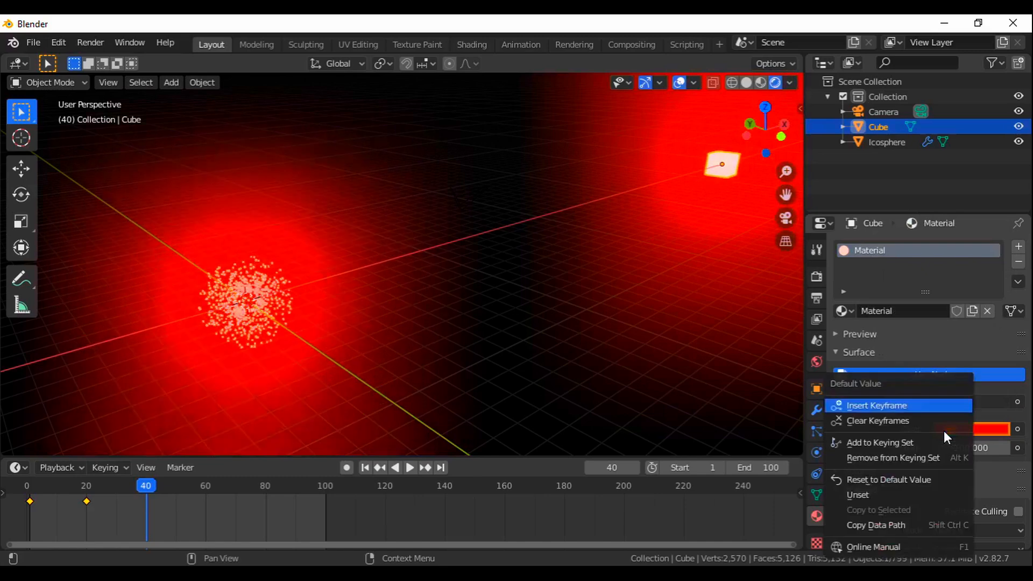
{"action": "left_click", "coordinate": [889, 406]}
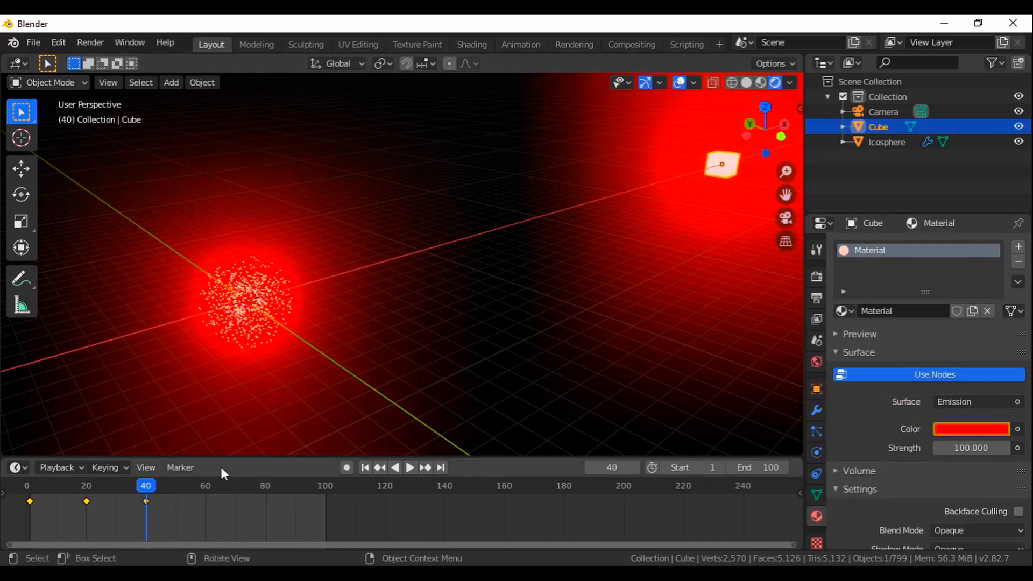
- Change the cube material's emission color to magenta at frame 60 and keyframe it
{"action": "left_click", "coordinate": [206, 486]}
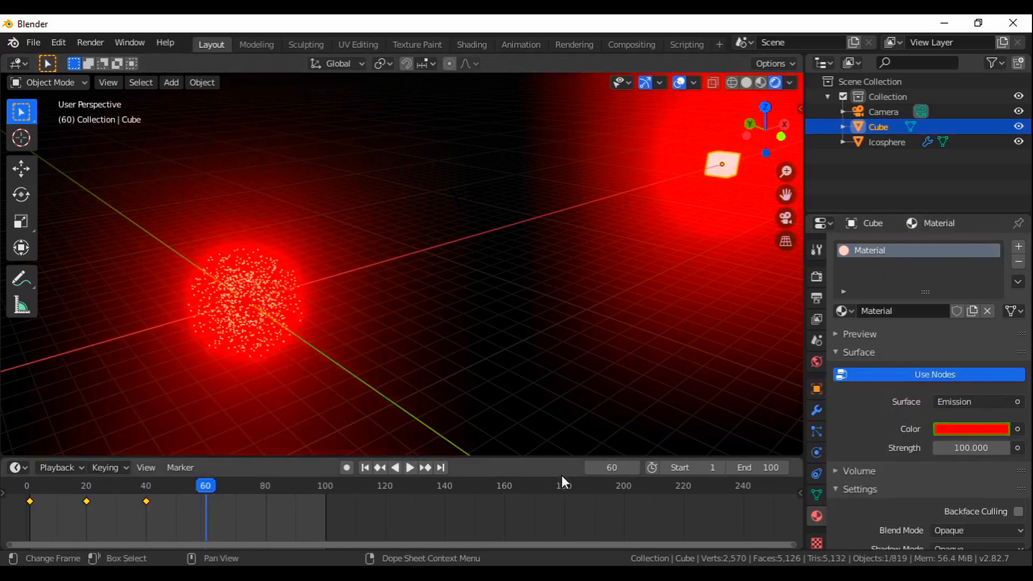
{"action": "left_click", "coordinate": [942, 428]}
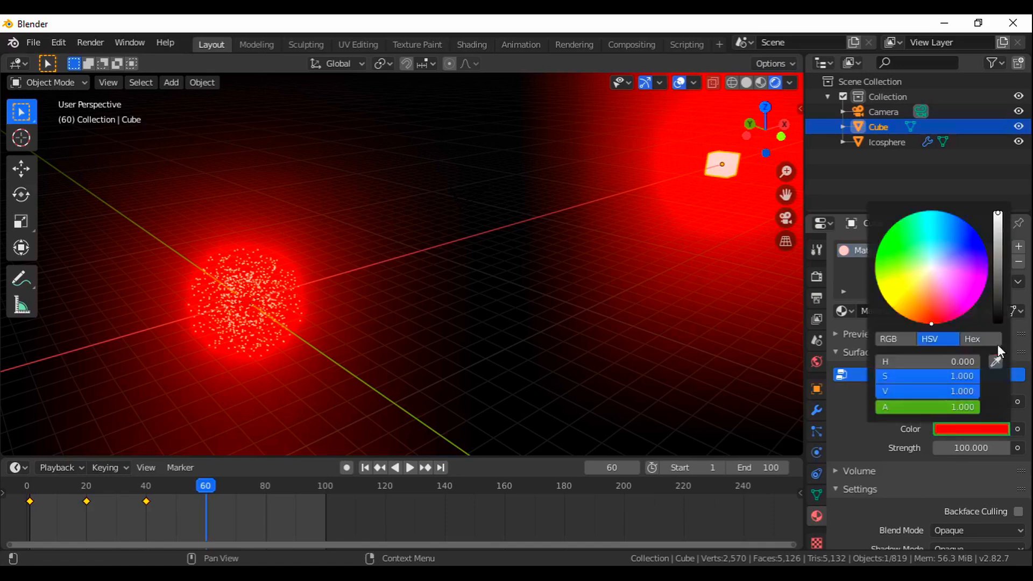
{"action": "left_click", "coordinate": [972, 304]}
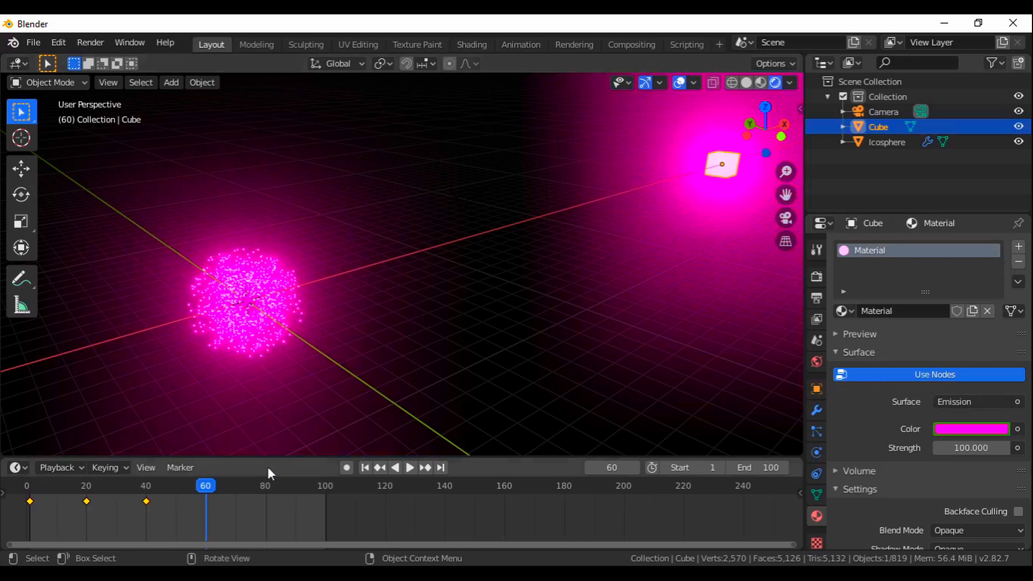
{"action": "right_click", "coordinate": [948, 429]}
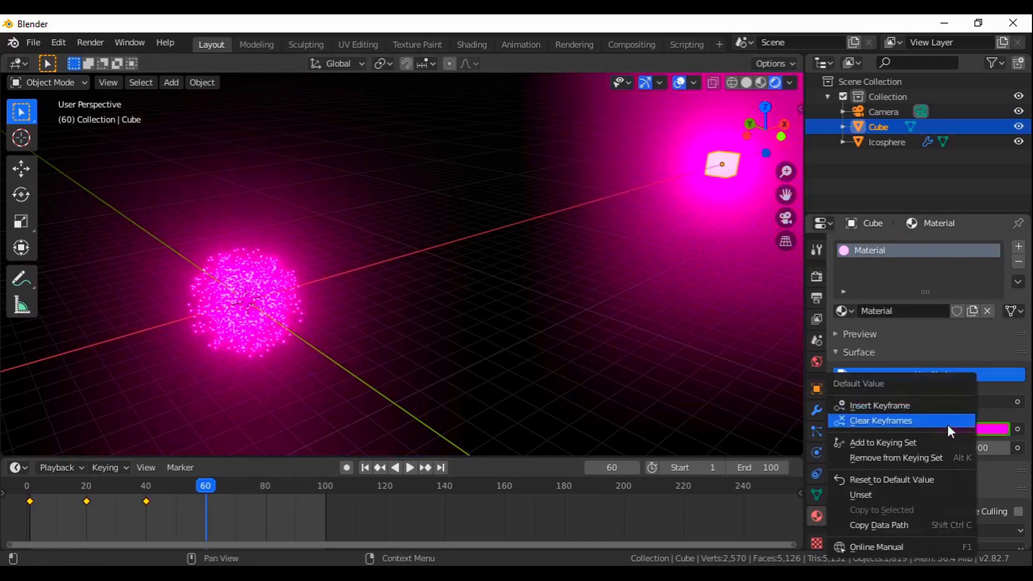
{"action": "left_click", "coordinate": [899, 404]}
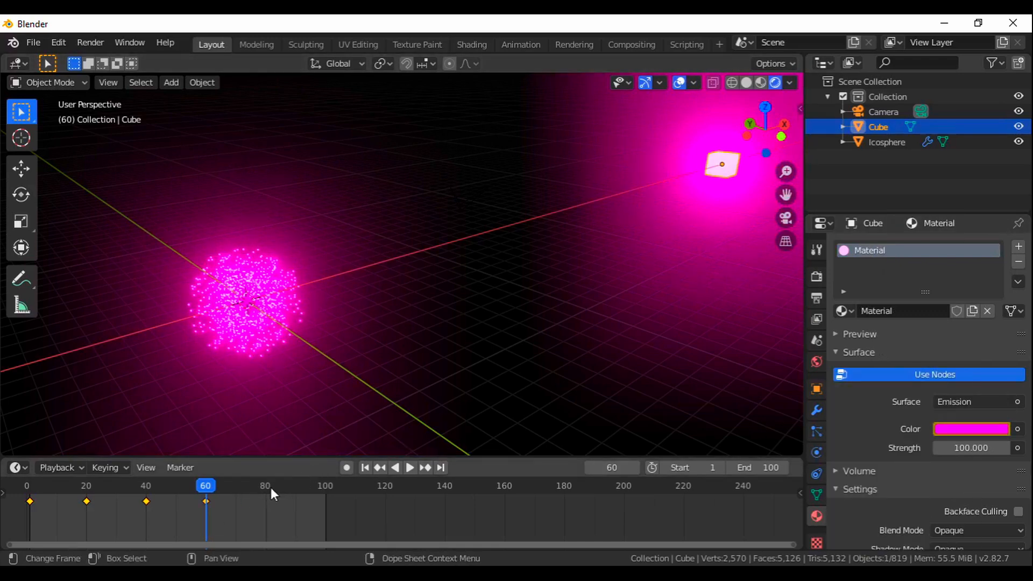
{"action": "left_click_drag", "start_coordinate": [267, 488], "coordinate": [266, 487]}
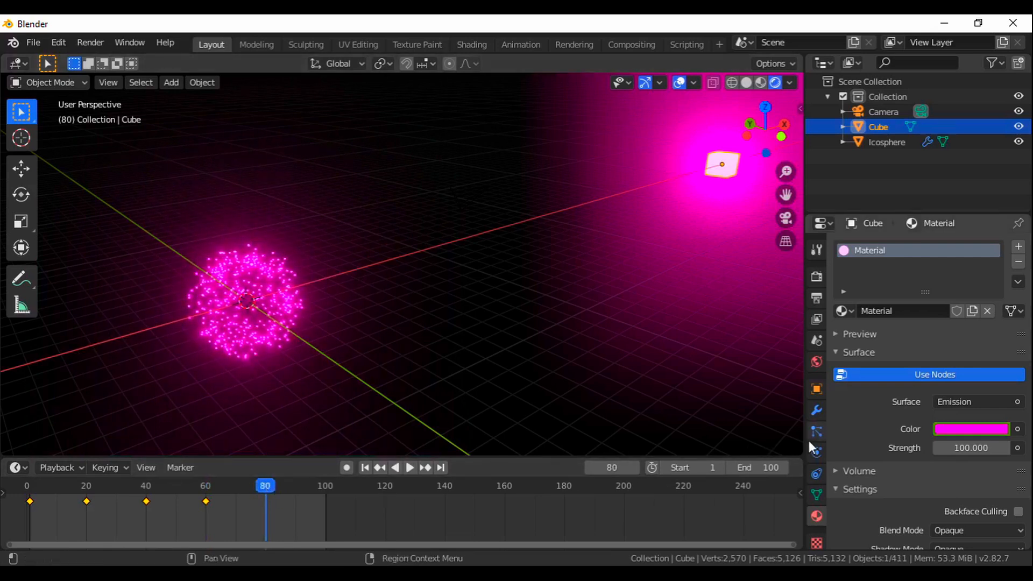
{"action": "left_click", "coordinate": [942, 430]}
{"action": "left_click", "coordinate": [982, 247]}
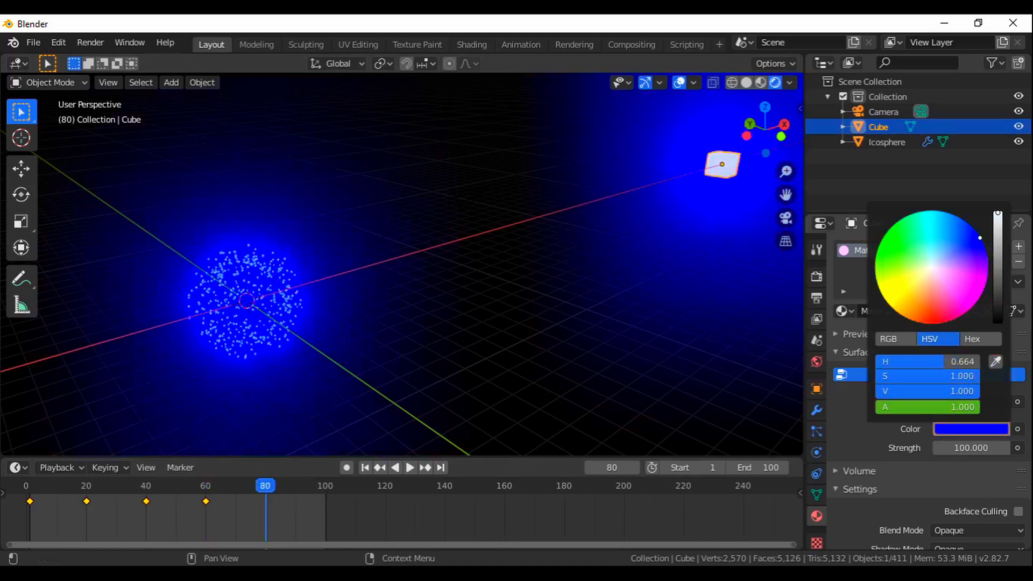
{"action": "left_click", "coordinate": [321, 485]}
{"action": "left_click_drag", "start_coordinate": [270, 489], "coordinate": [264, 489]}
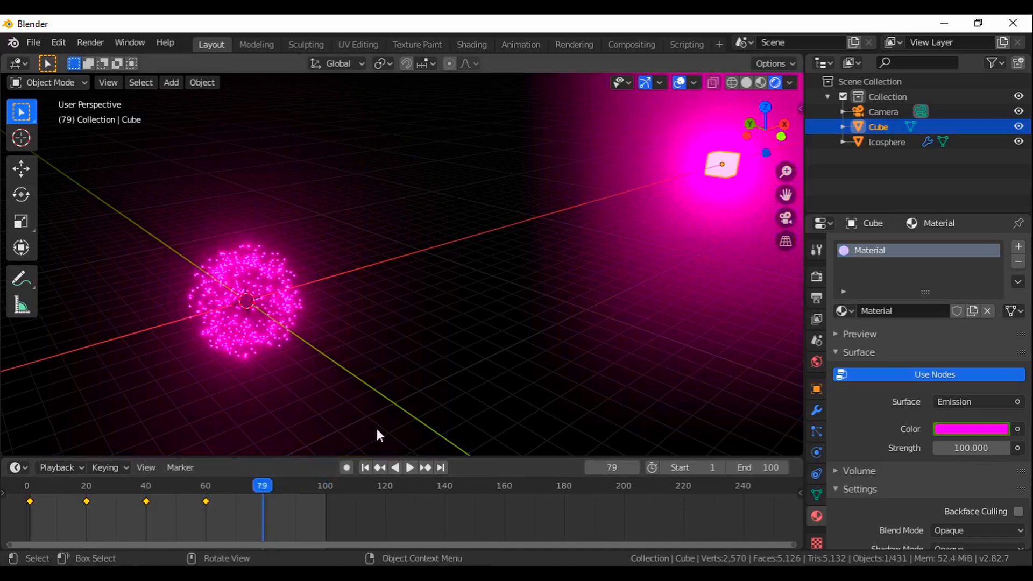
- Advance the timeline to frame 80 for the next emission color keyframe
{"action": "left_click", "coordinate": [635, 467]}
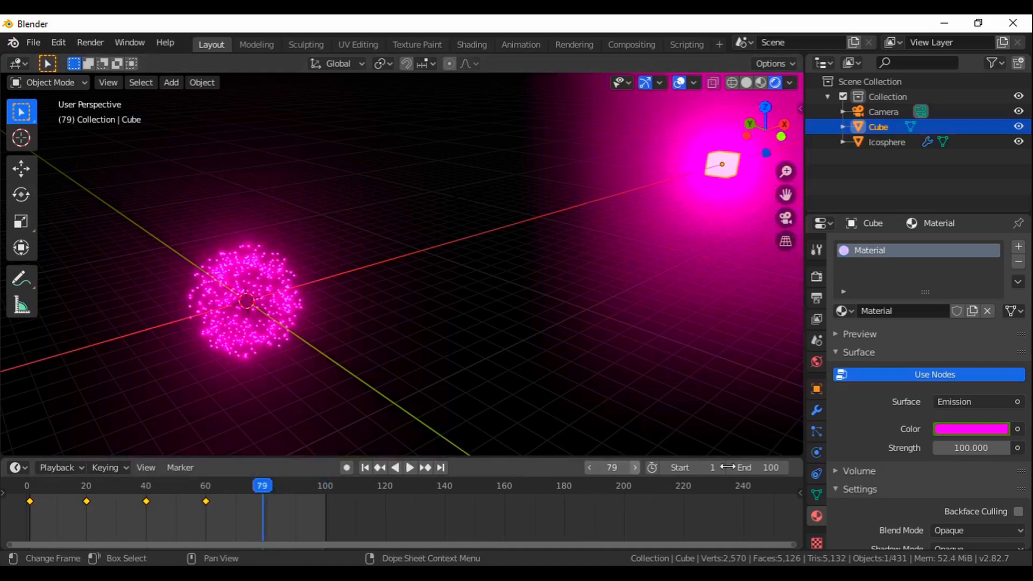
{"action": "left_click", "coordinate": [954, 429]}
{"action": "left_click", "coordinate": [996, 309]}
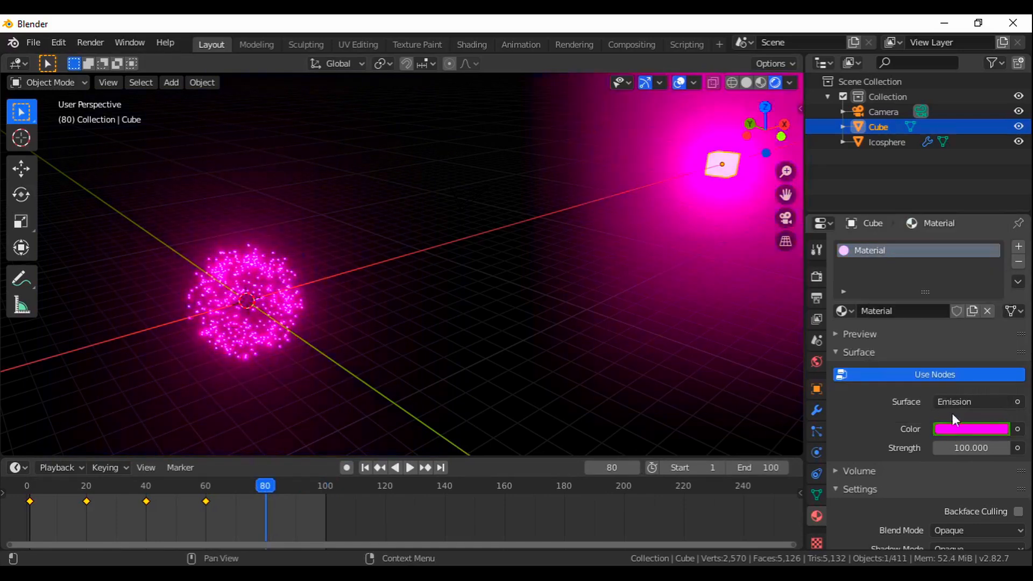
{"action": "left_click", "coordinate": [967, 429]}
{"action": "left_click_drag", "start_coordinate": [958, 297], "coordinate": [983, 252]}
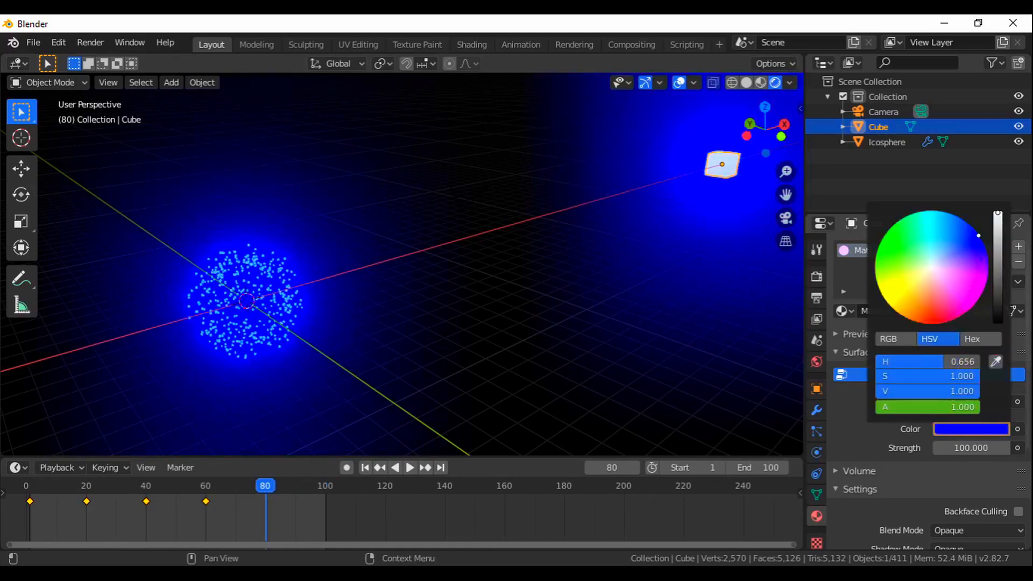
{"action": "key", "text": "Escape"}
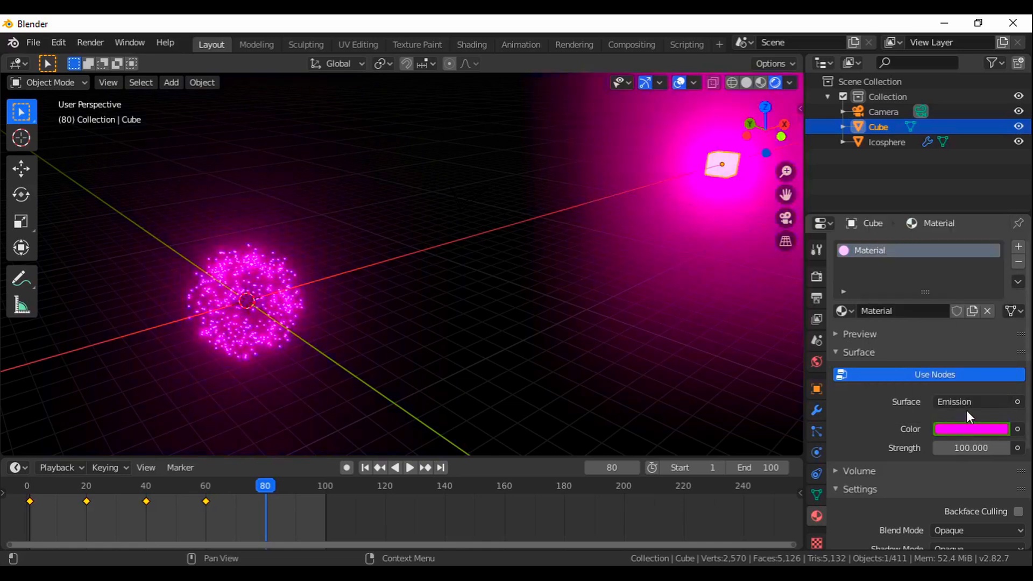
- Change the cube material's emission color to blue at frame 80 and keyframe it
{"action": "left_click", "coordinate": [968, 428]}
{"action": "left_click_drag", "start_coordinate": [985, 274], "coordinate": [982, 241]}
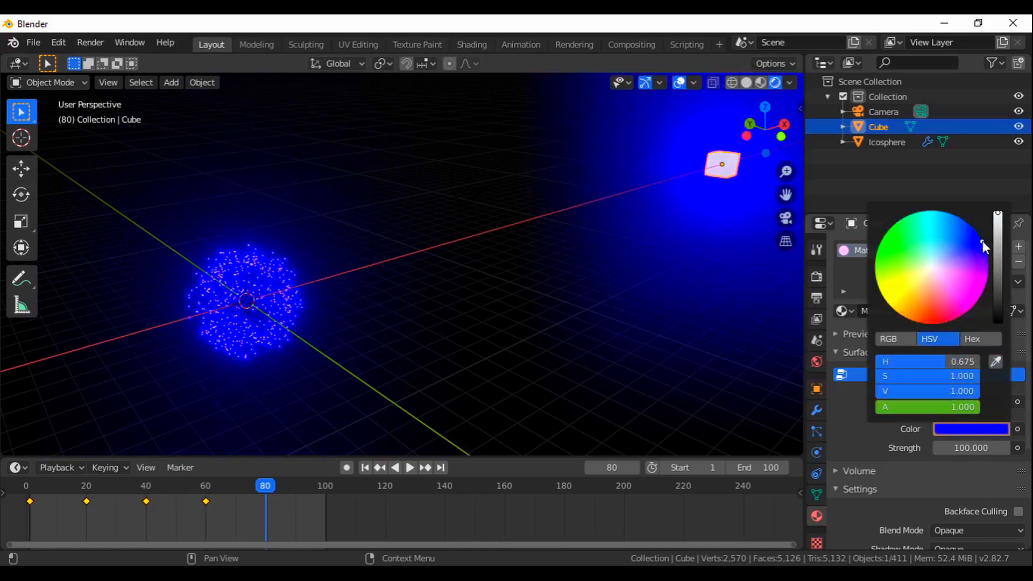
{"action": "left_click", "coordinate": [658, 362]}
{"action": "right_click", "coordinate": [918, 419]}
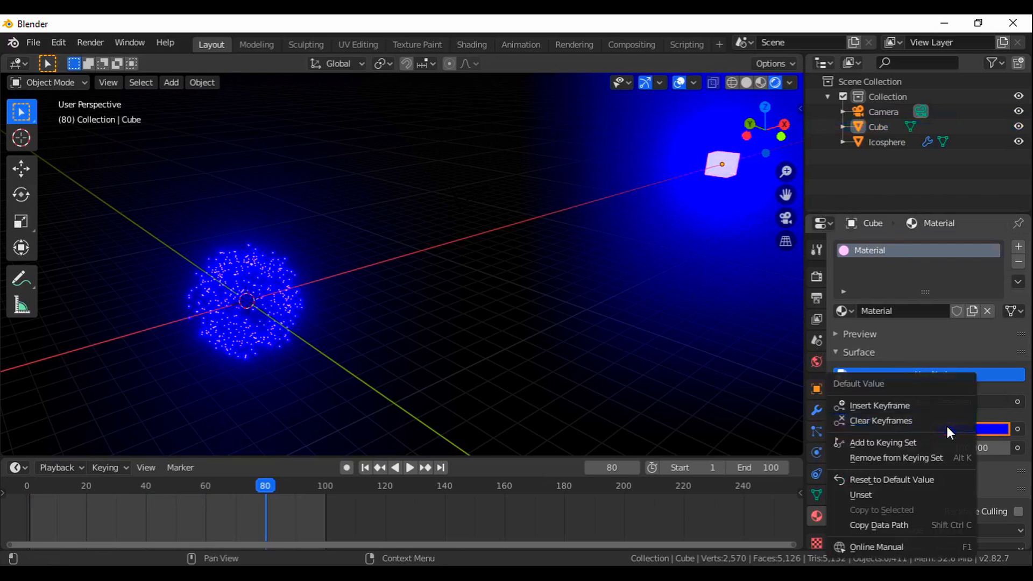
{"action": "left_click", "coordinate": [909, 407]}
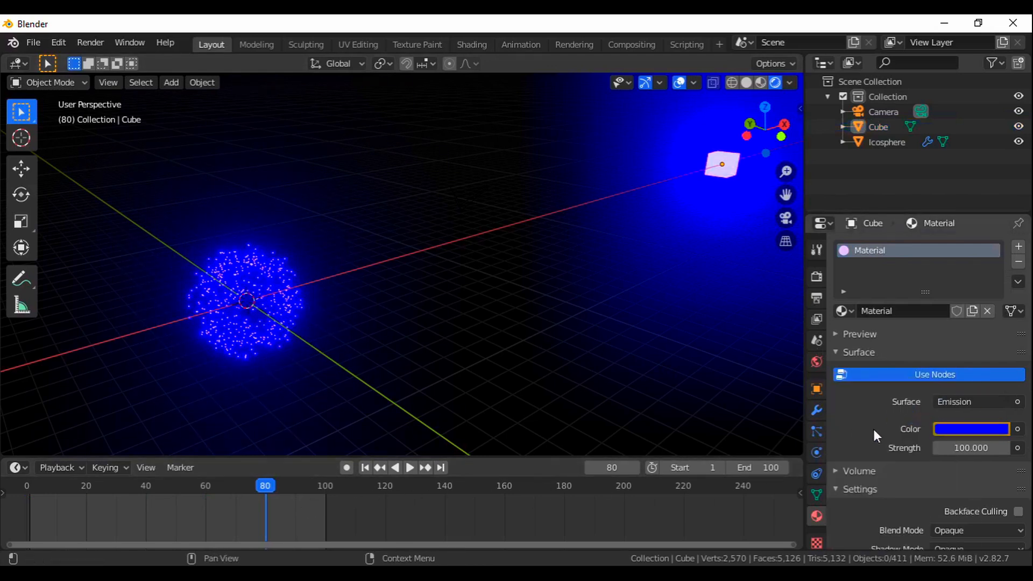
{"action": "right_click", "coordinate": [974, 428]}
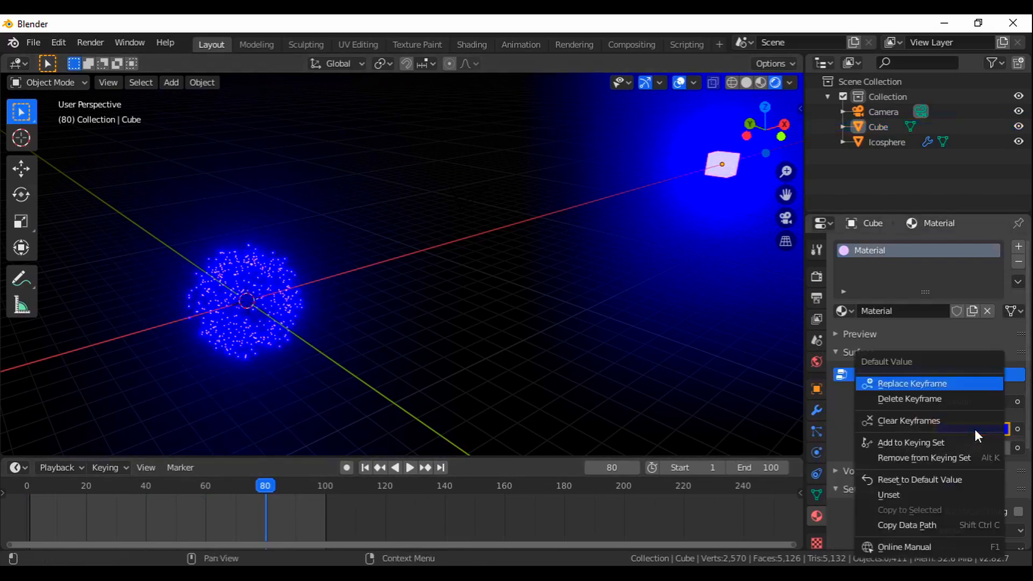
{"action": "left_click", "coordinate": [938, 390]}
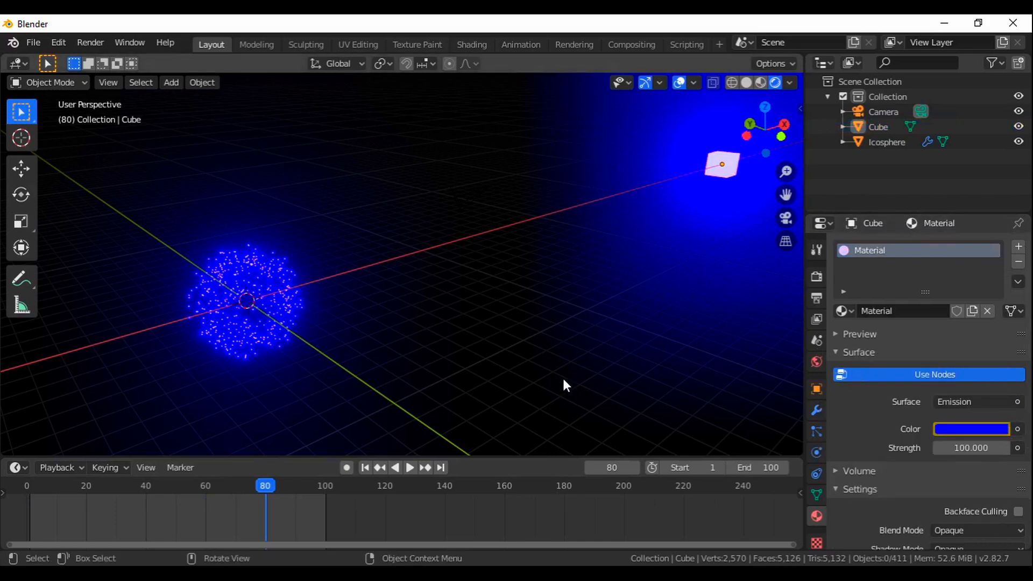
- Play the animation from the first frame and examine the color changes of the particle explosion up close
{"action": "left_click", "coordinate": [364, 468]}
{"action": "left_click", "coordinate": [408, 468]}
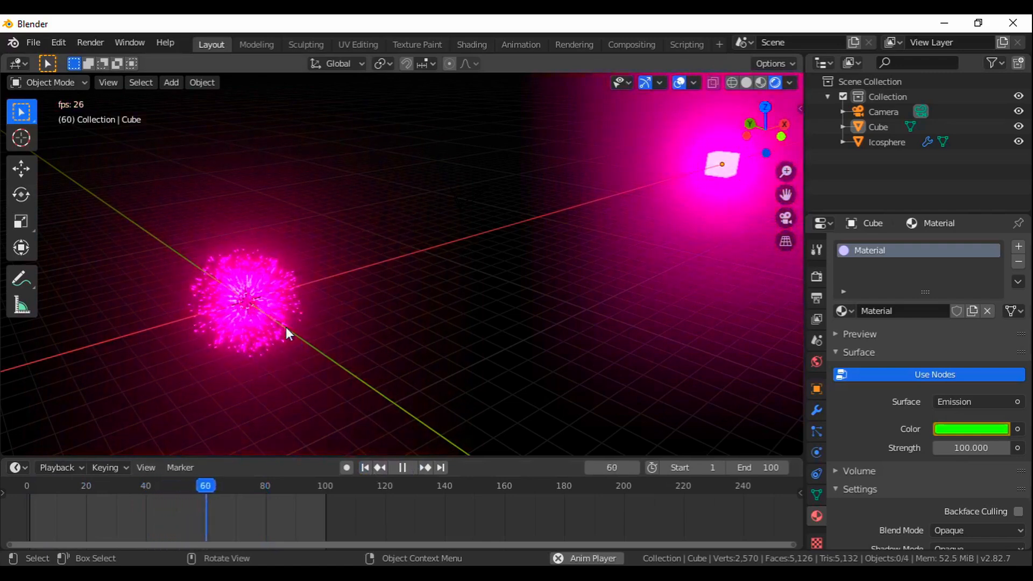
{"action": "scroll", "coordinate": [262, 319], "scroll_direction": "up", "scroll_amount": 5}
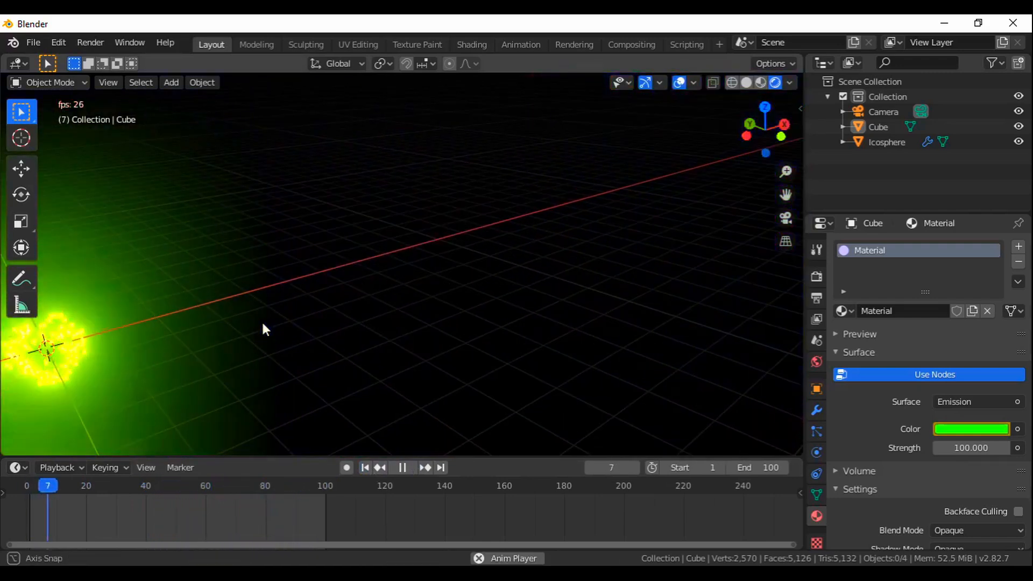
{"action": "scroll", "coordinate": [261, 317], "scroll_direction": "down", "scroll_amount": 5}
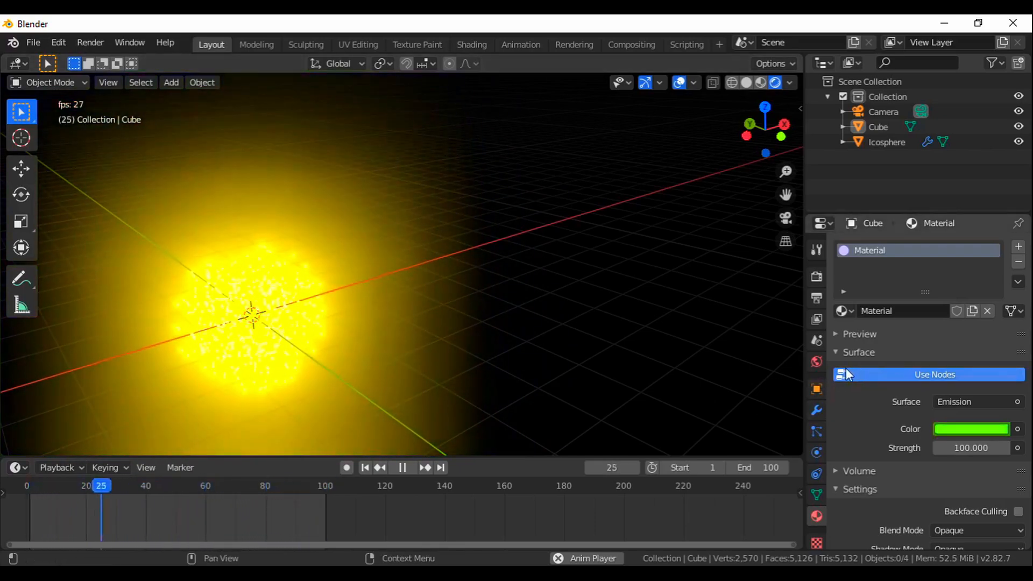
- Switch the render engine to Cycles to preview the explosion, and set it back to Eevee
{"action": "left_click", "coordinate": [816, 276]}
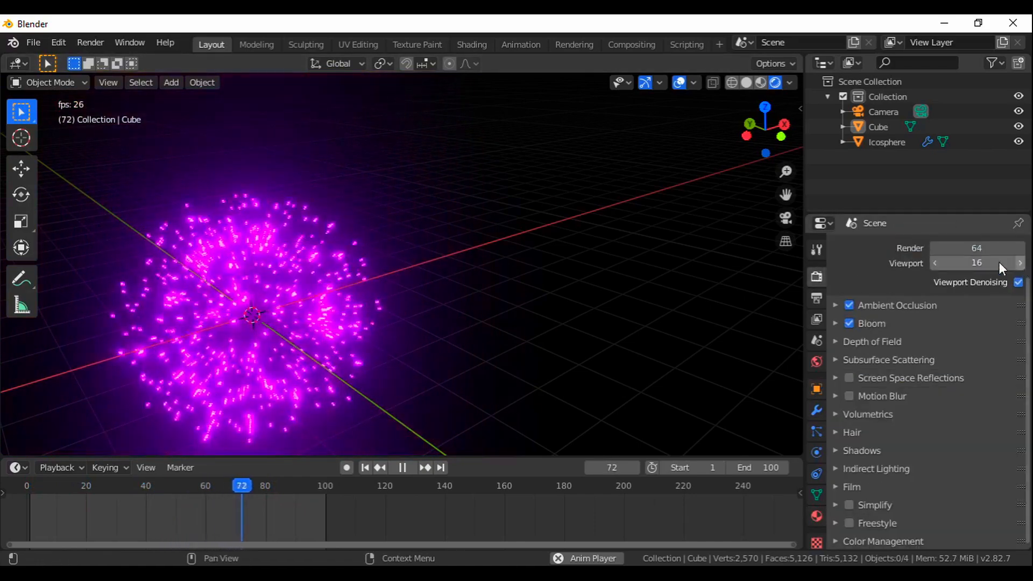
{"action": "left_click", "coordinate": [964, 248]}
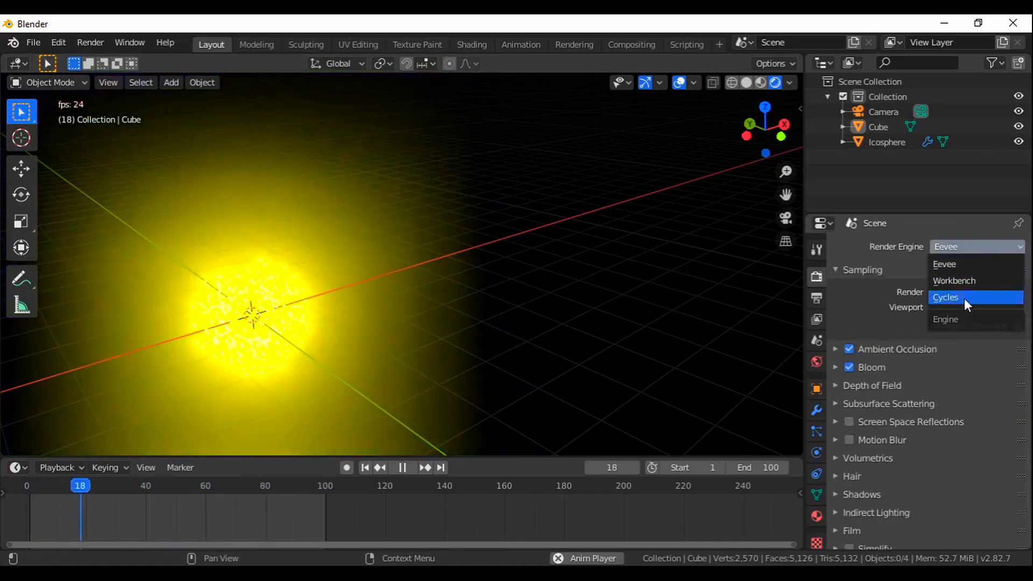
{"action": "left_click", "coordinate": [957, 298]}
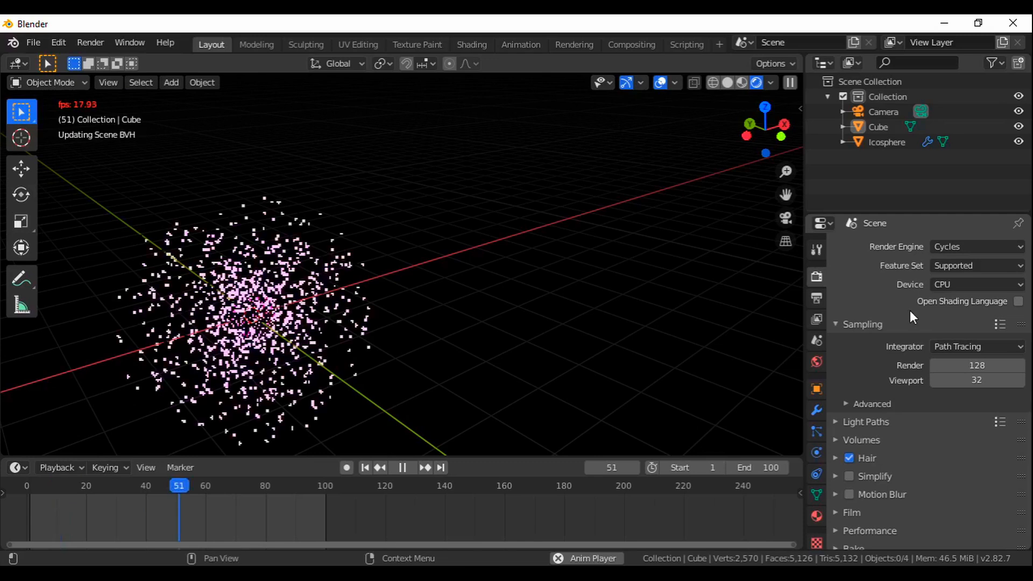
{"action": "left_click", "coordinate": [965, 249]}
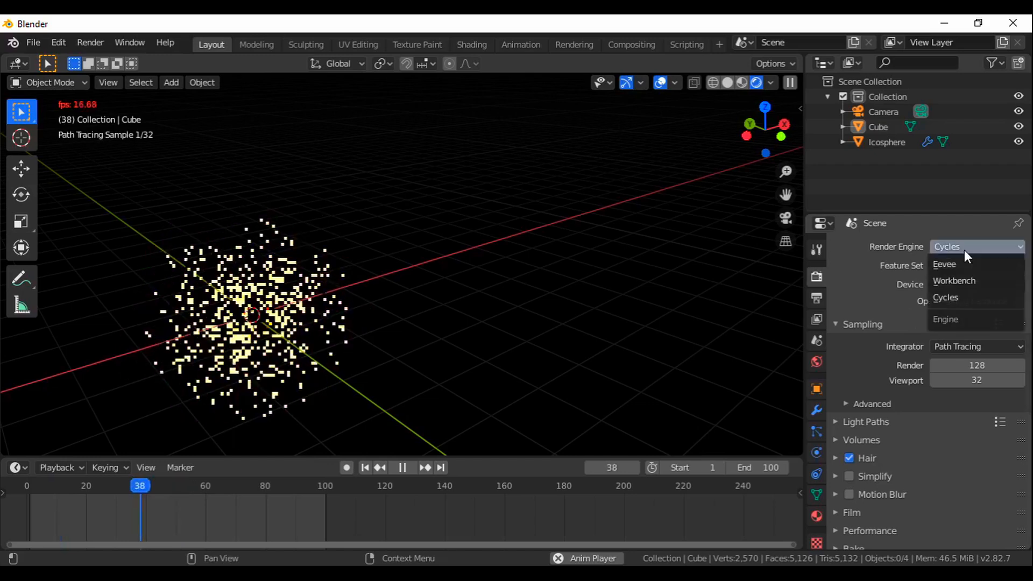
{"action": "left_click", "coordinate": [964, 265]}
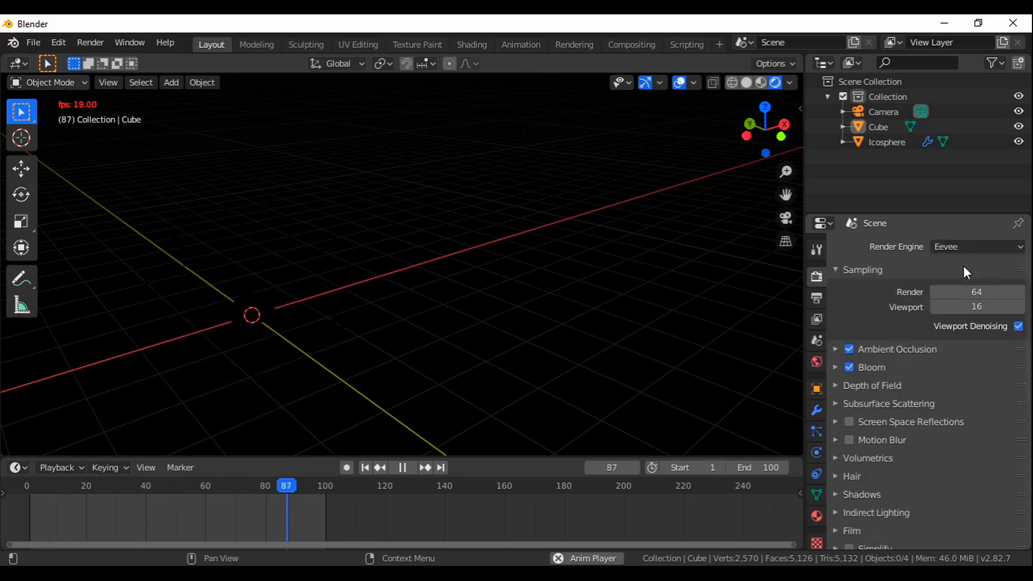